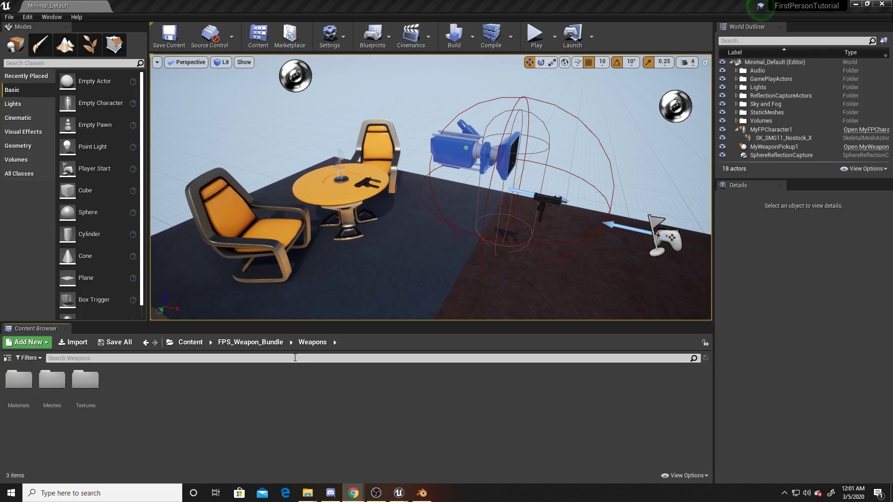
- Place SK_SMG11_Nostock_X_Skeleton from Weapons > Meshes > SMG11 beside the table and focus it
left_click(269, 345)
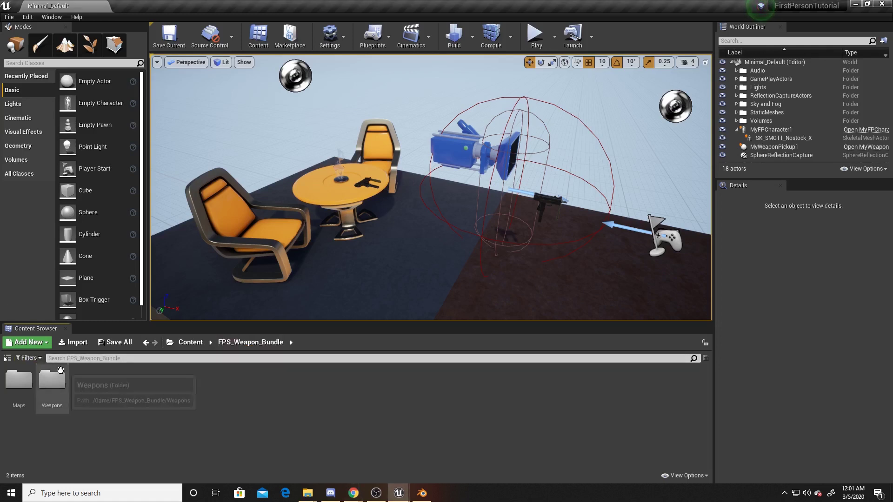
double_click(51, 379)
double_click(85, 379)
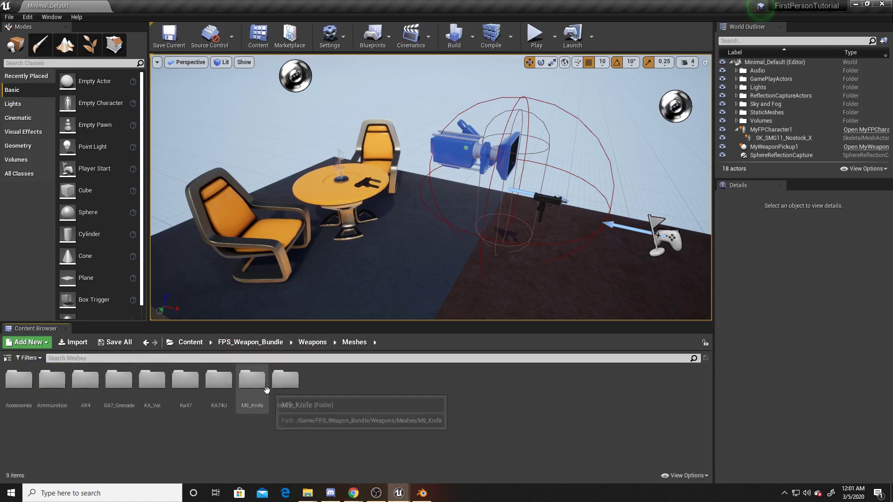
double_click(285, 379)
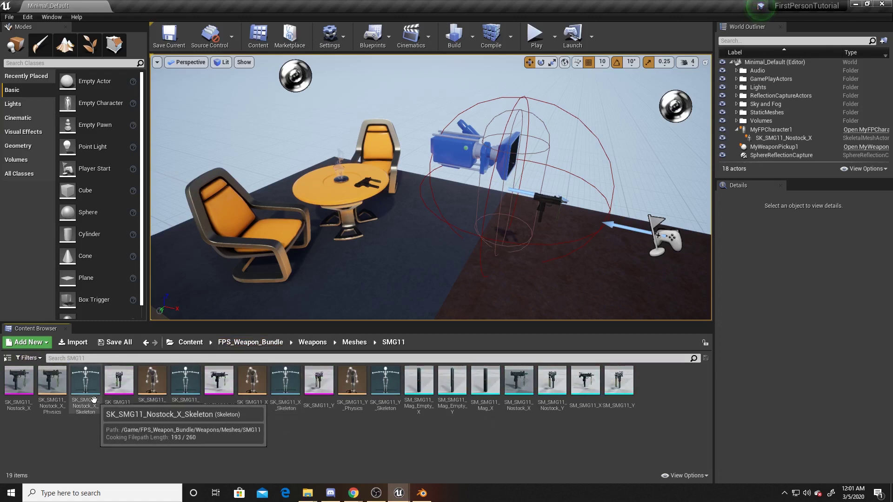
left_click_drag(93, 400, 349, 273)
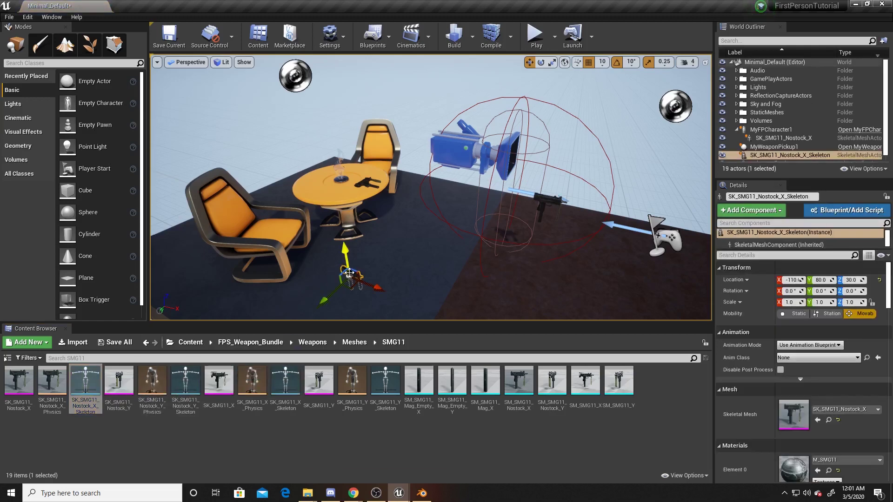
key("f")
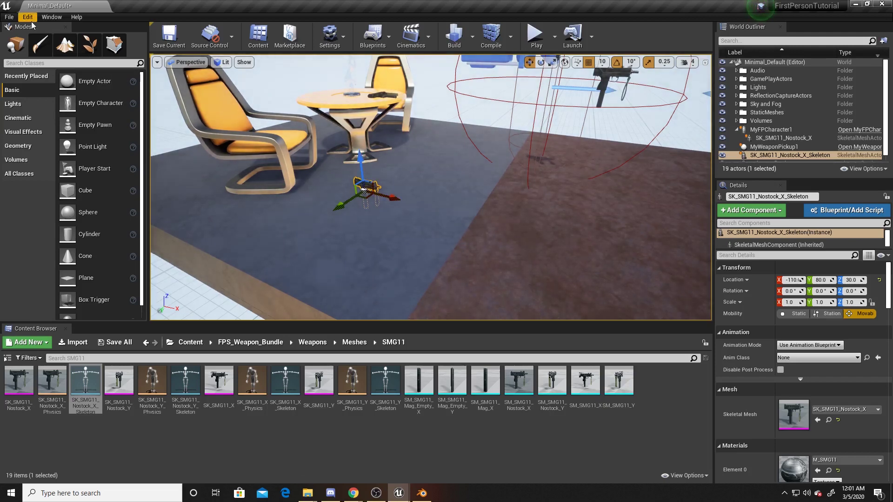
- Export the selected skeleton actor to Content\FPS_Weapon_Bundle as FBX file UAssetSMGAsFBX
left_click(9, 18)
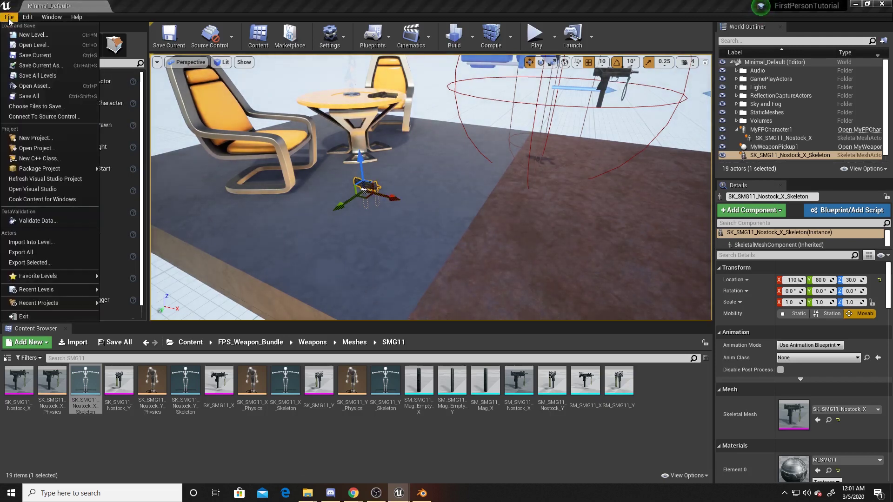
left_click(53, 262)
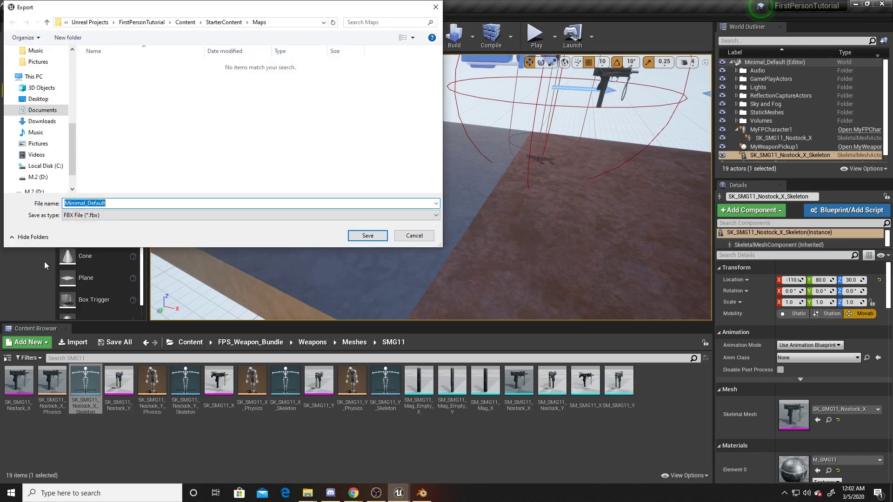
left_click(184, 22)
double_click(120, 74)
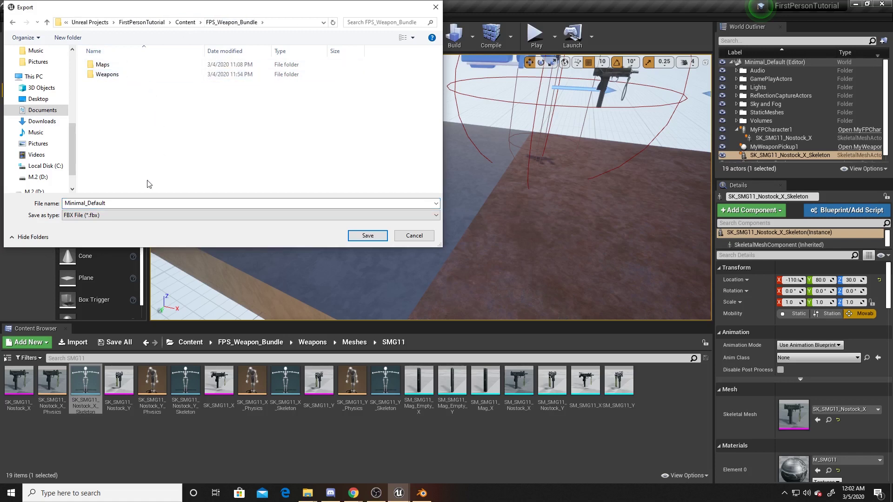
type("U")
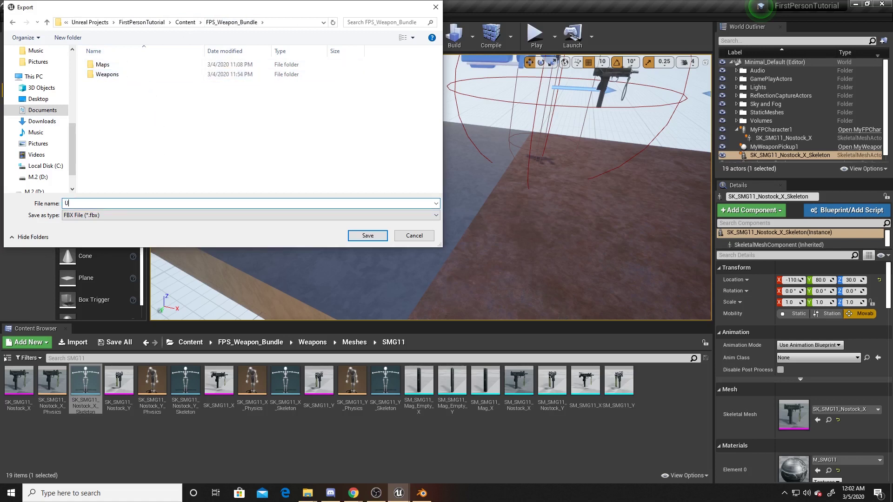
type("AssetSMGAsFBX")
left_click(124, 216)
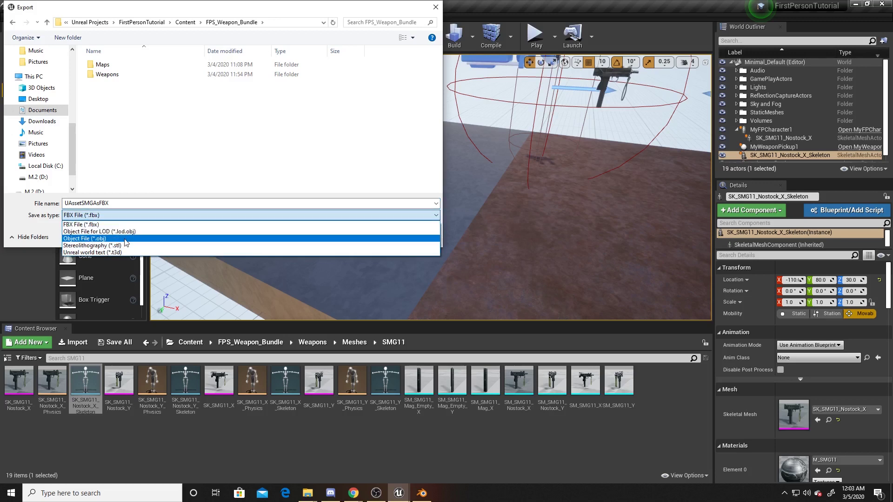
left_click(126, 225)
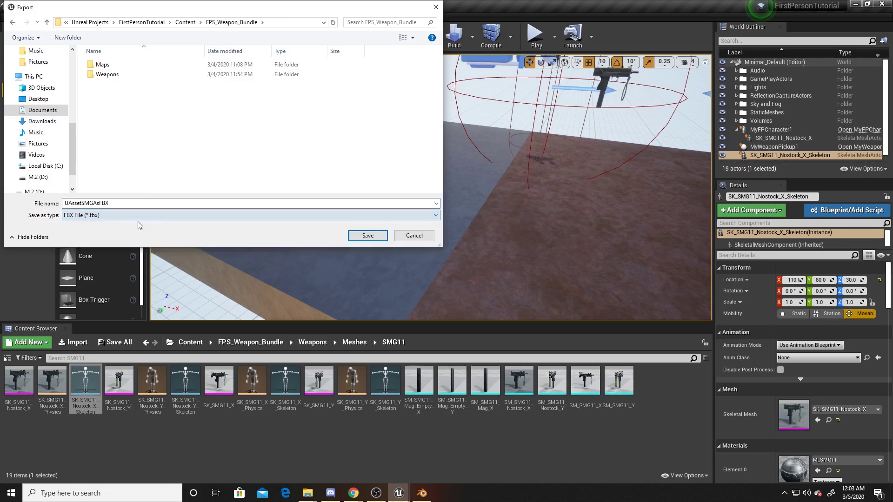
left_click(367, 236)
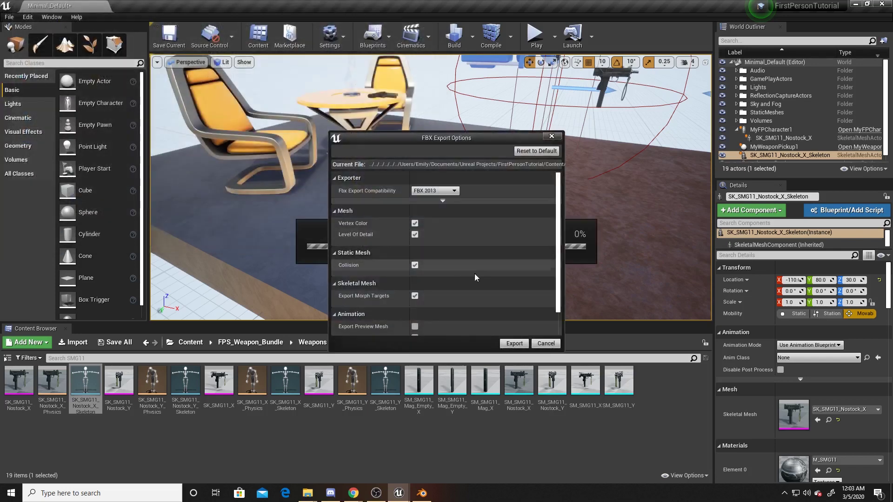
- Export UAssetSMGAsFBX with default options and re-import it as a skeletal mesh without animations
left_click(510, 345)
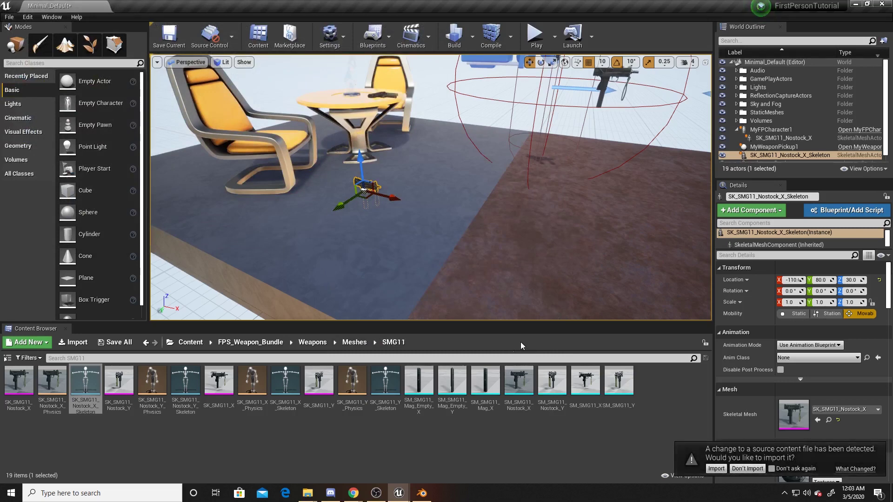
left_click(716, 468)
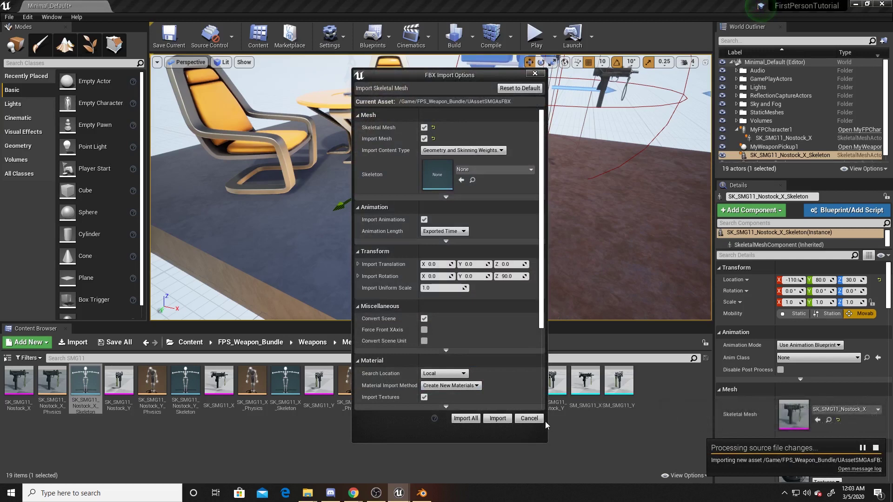
left_click(424, 219)
left_click(497, 418)
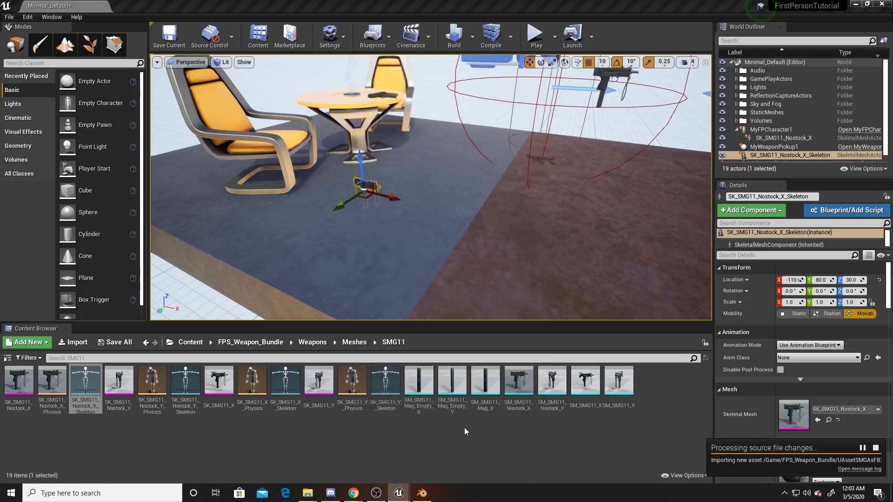
left_click(444, 432)
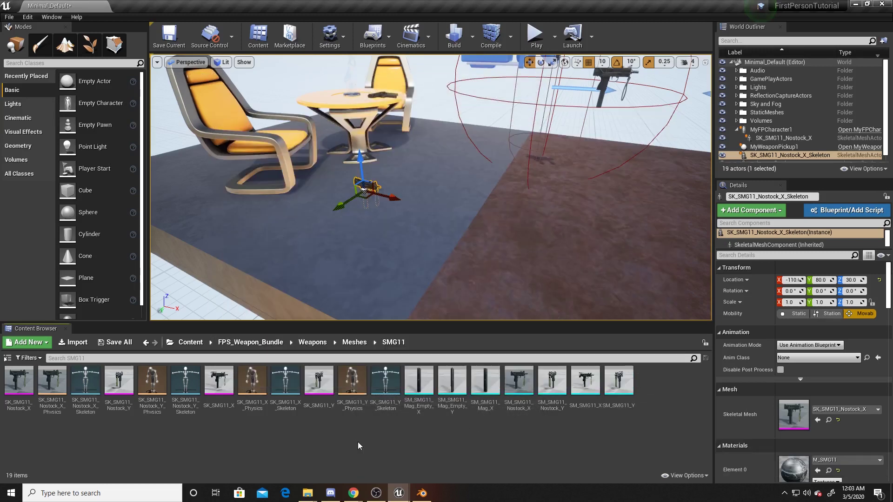
- In Blender, start an FBX import from the FPS_Weapon_Bundle folder and choose UAssetSMGAsFBX.fbx
left_click(421, 492)
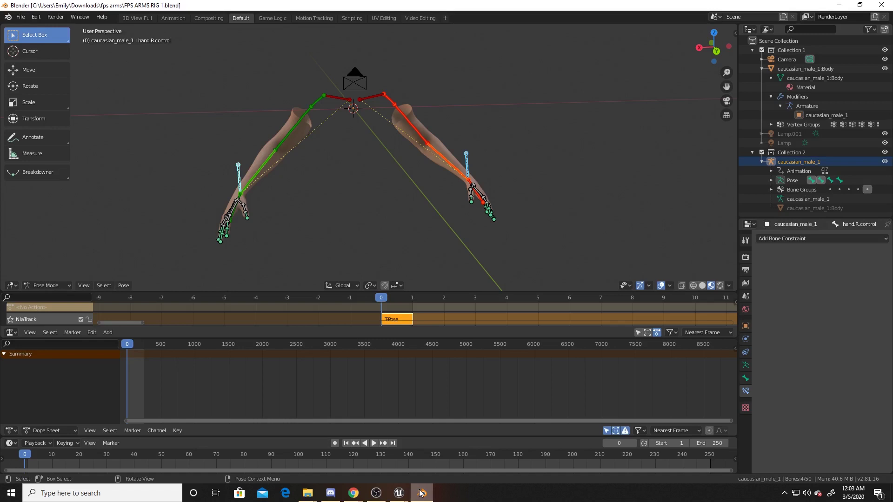
left_click(21, 17)
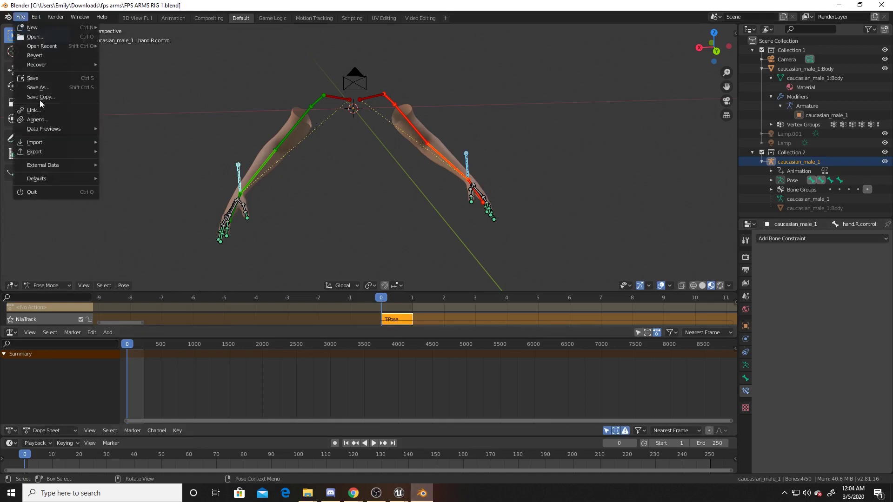
mouse_move(34, 142)
left_click(152, 197)
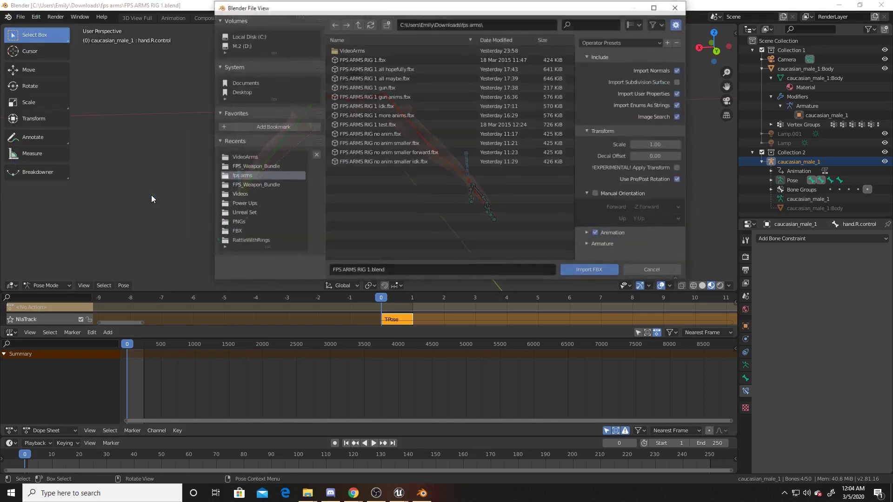
left_click(444, 26)
key("ctrl+v")
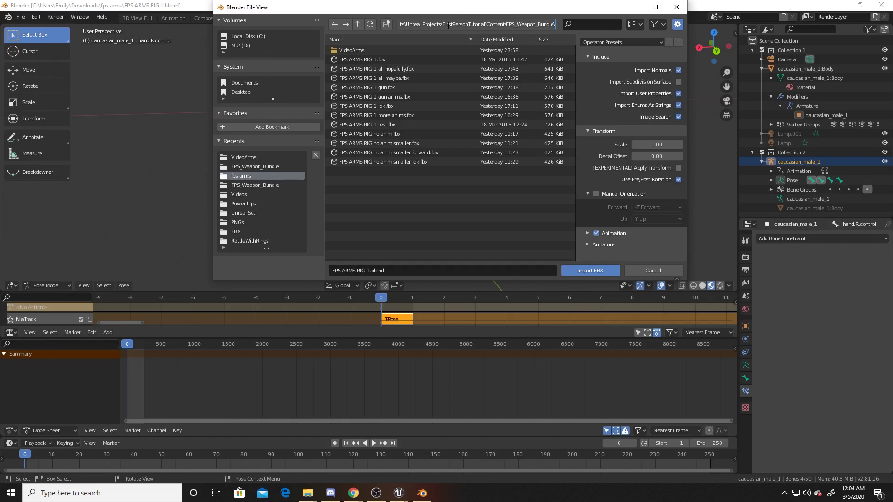
key("Return")
left_click(369, 69)
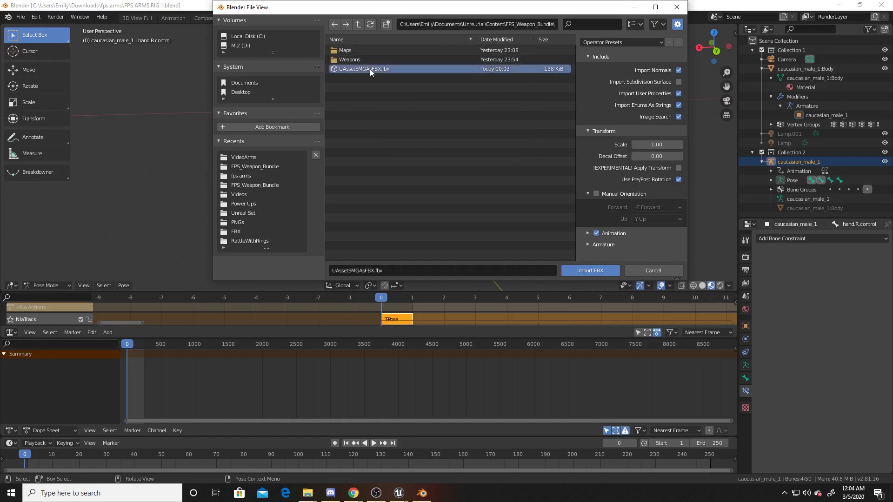
- Import UAssetSMGAsFBX.fbx into the arms rig scene
left_click(589, 273)
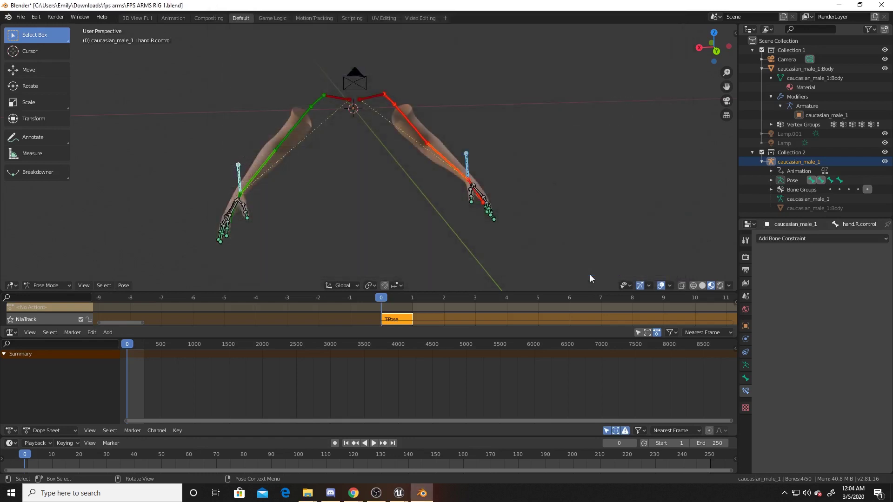
scroll(404, 71, "up", 5)
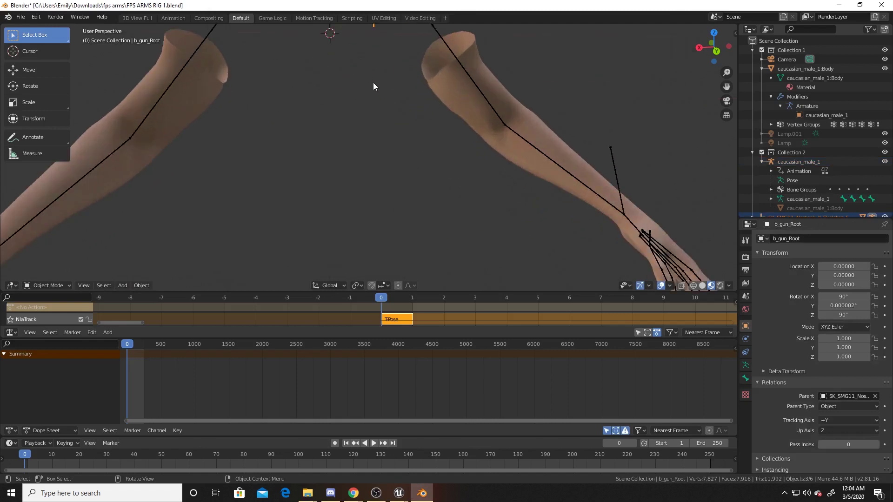
scroll(370, 230, "down", 2)
scroll(384, 158, "up", 6)
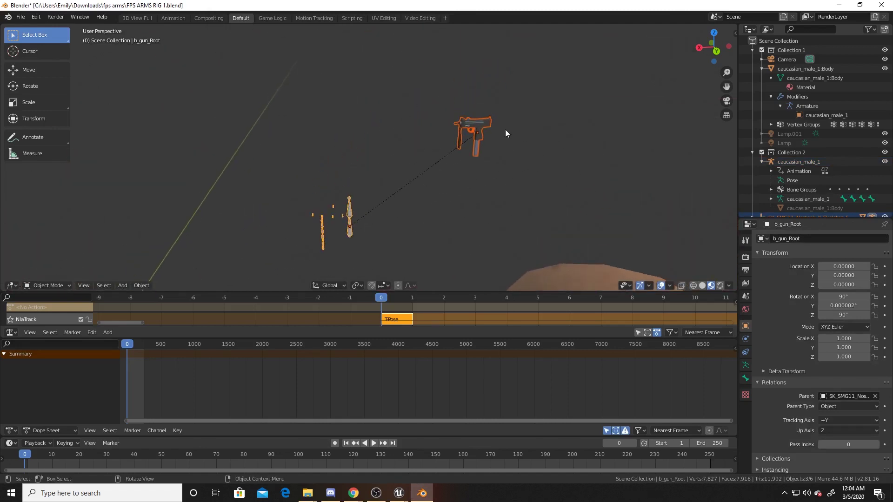
- Move the gun to X 79.85788, Y -26.20238, Z 110.72437 beside the arm
left_click(478, 125)
left_click(29, 70)
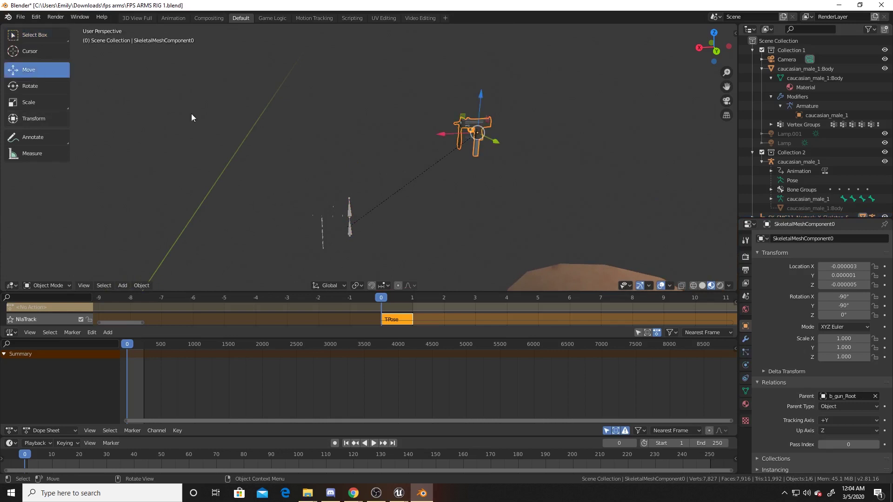
left_click_drag(443, 134, 300, 157)
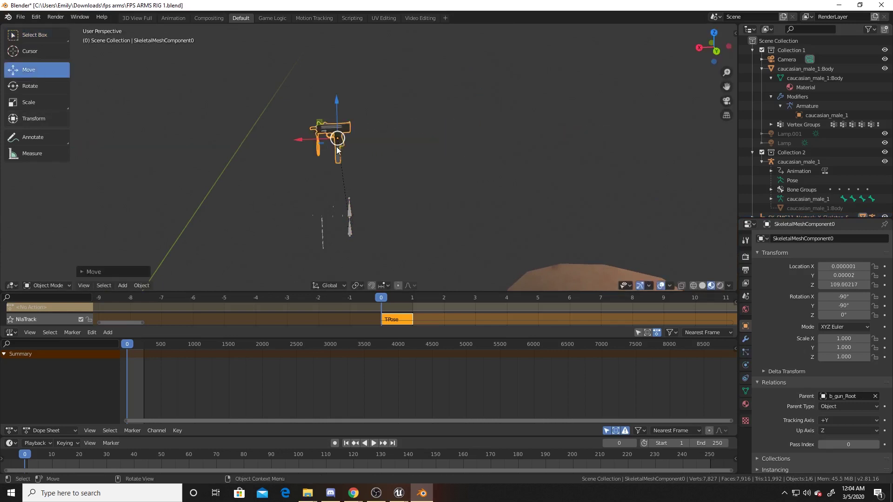
middle_click_drag(300, 157, 177, 155)
left_click_drag(132, 154, 246, 195)
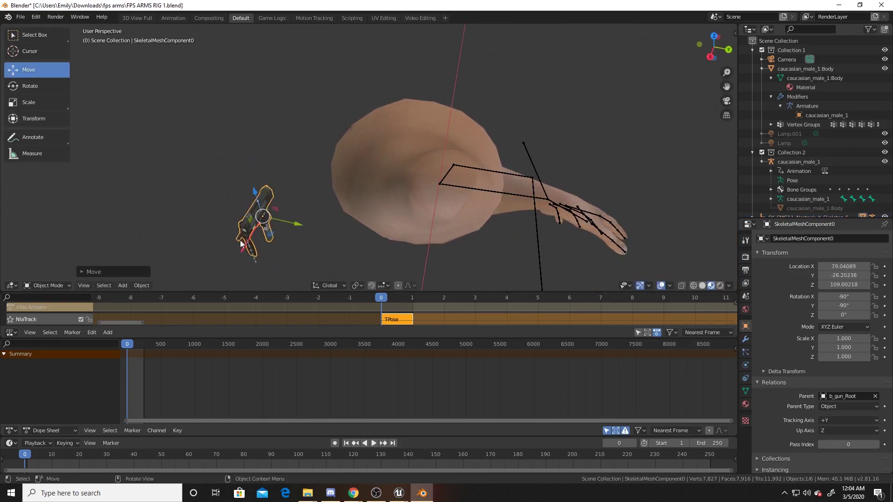
left_click_drag(244, 247, 244, 253)
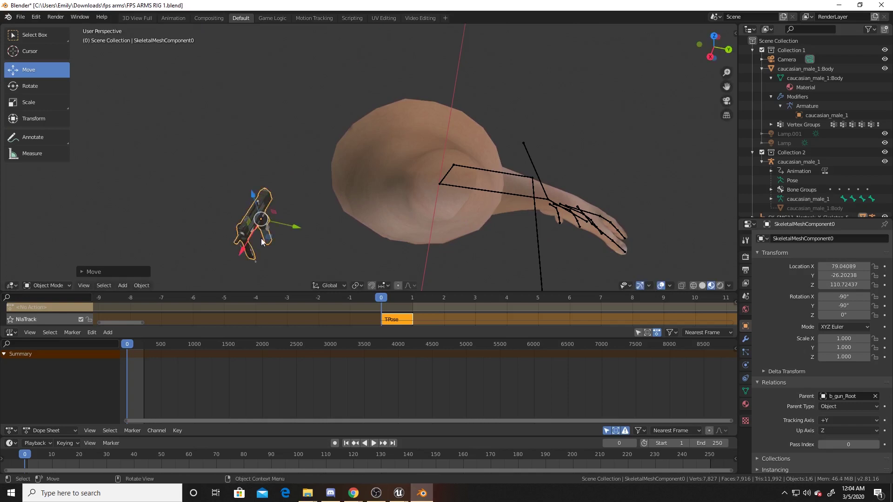
middle_click_drag(244, 253, 315, 221)
left_click_drag(282, 271, 286, 270)
middle_click_drag(293, 225, 298, 123)
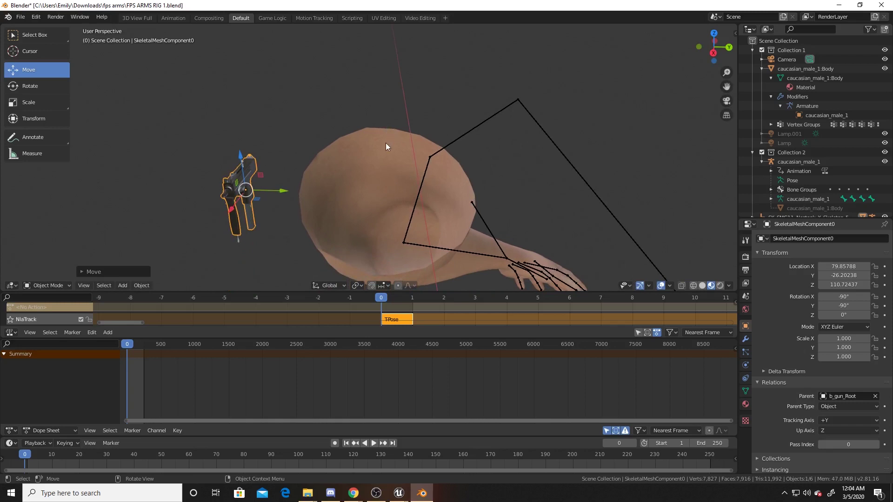
- Set the gun's Scale X, Y and Z to 7
left_click(854, 340)
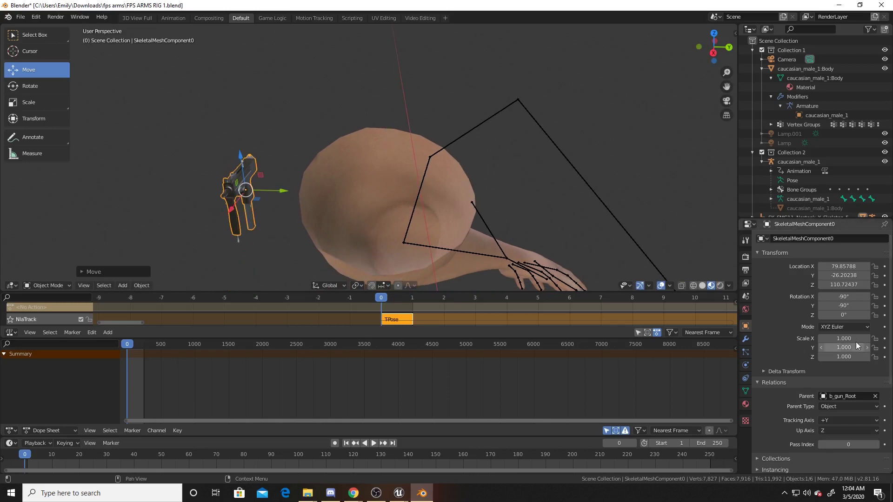
type("1.0")
key("BackSpace")
key("BackSpace")
key("BackSpace")
type("7")
key("Tab")
type("7")
key("Tab")
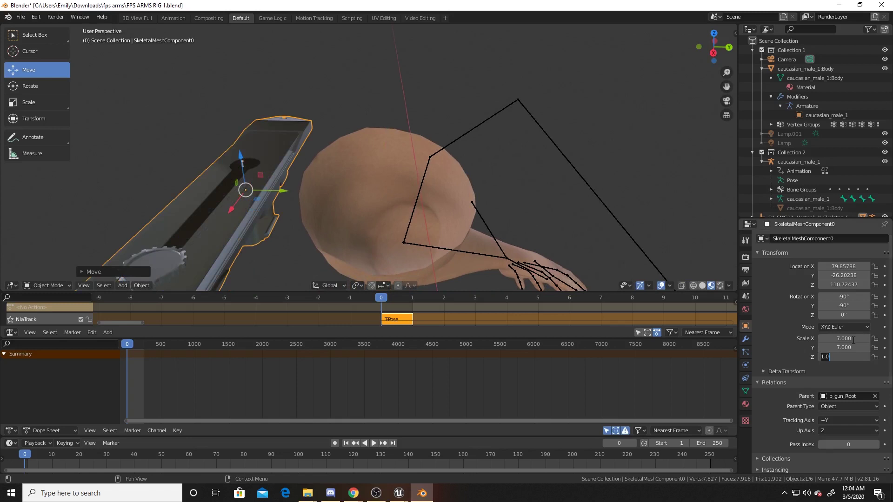
type("7")
key("Tab")
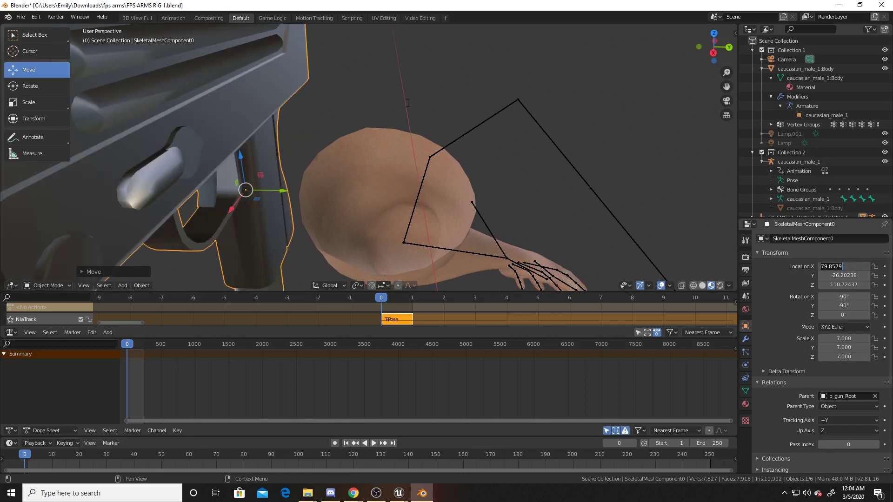
key("Return")
- Move the gun between and below the arms
middle_click_drag(377, 107, 366, 176)
scroll(322, 110, "down", 8)
left_click_drag(367, 176, 370, 238)
middle_click_drag(370, 238, 367, 130, "shift")
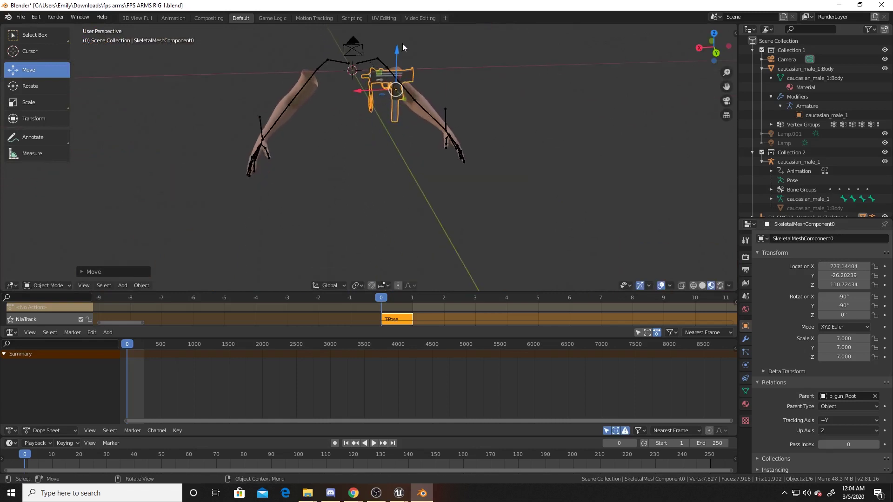
left_click_drag(402, 44, 405, 128)
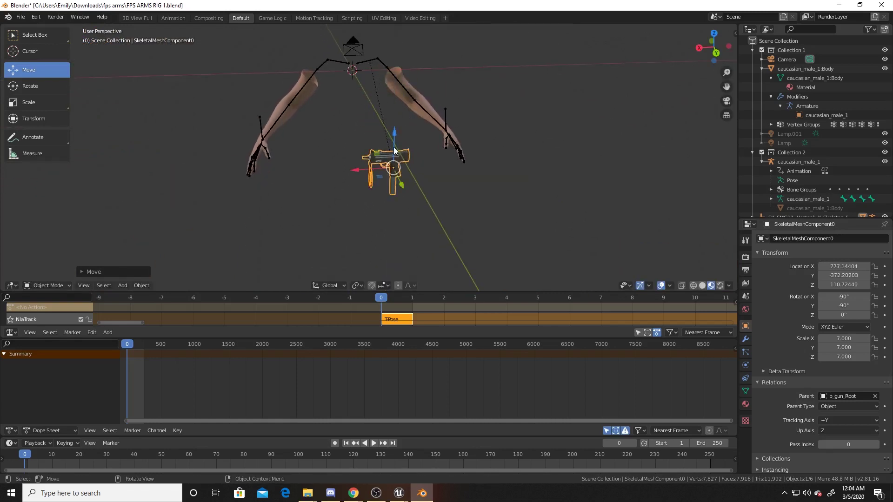
- Rotate the gun to -1.34°, 0.222°, -21.8° using free, Y and X axis rotations
left_click(30, 85)
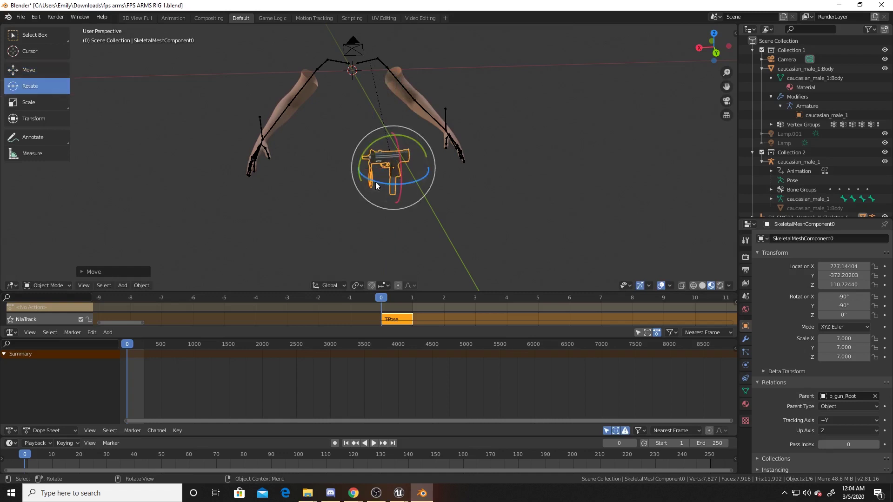
left_click_drag(376, 182, 418, 189)
left_click_drag(378, 134, 279, 217)
key("r")
key("x")
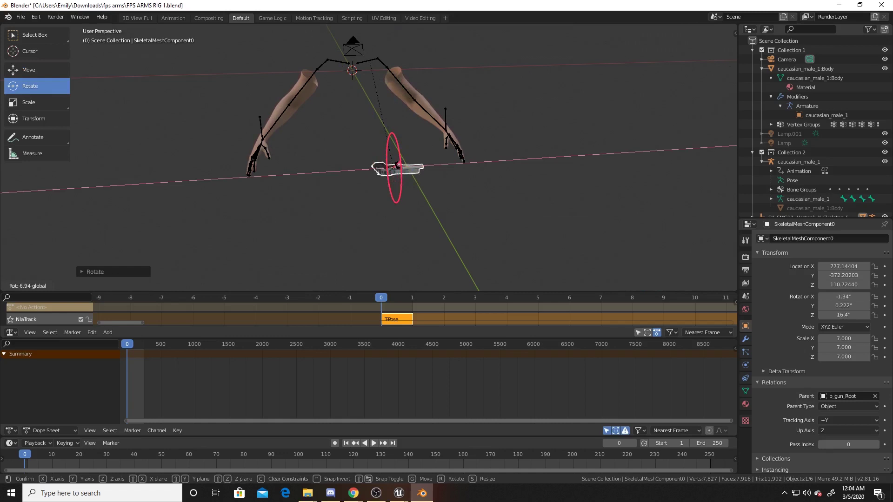
left_click(399, 172)
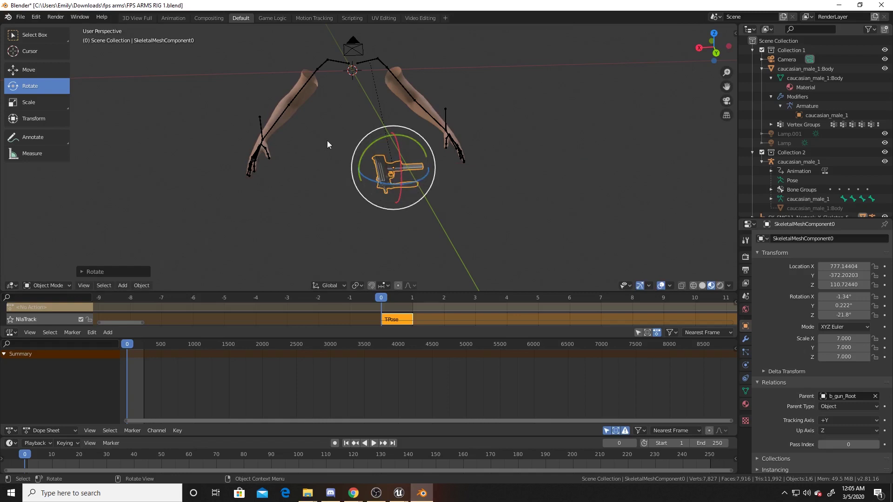
left_click(386, 126)
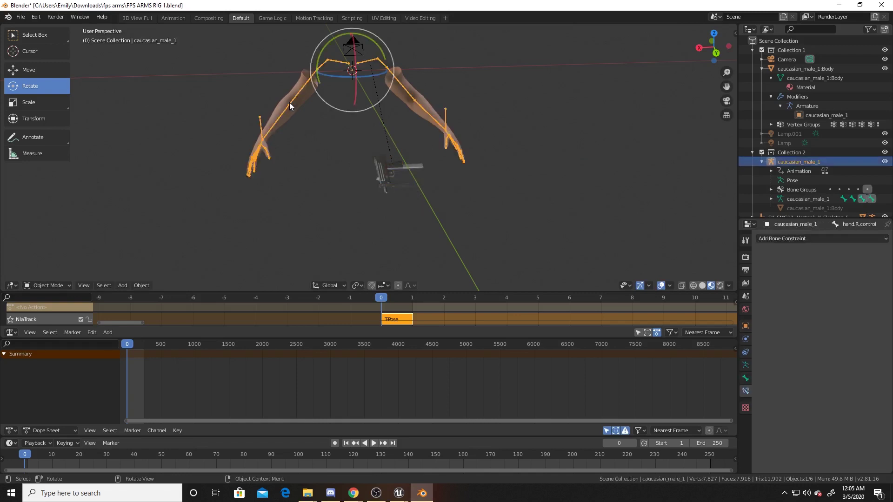
- Clear the arms armature's animation data, enable Auto Keying, and enter Pose Mode
right_click(799, 171)
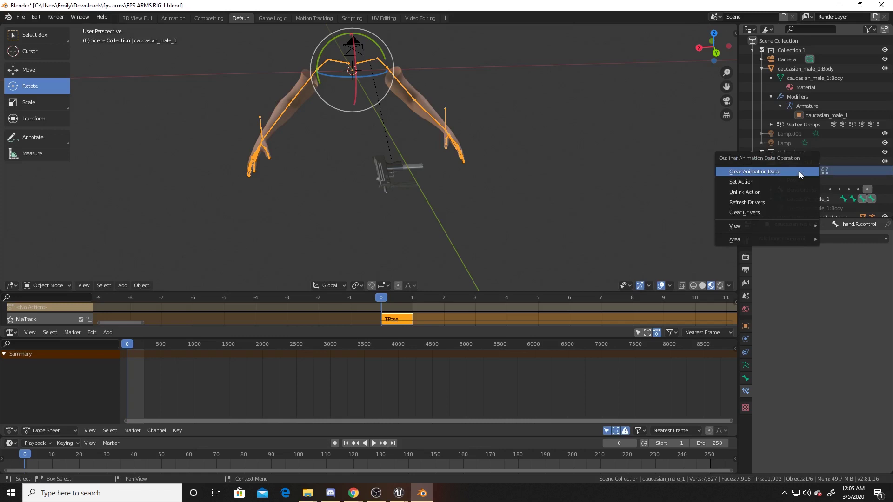
left_click(799, 172)
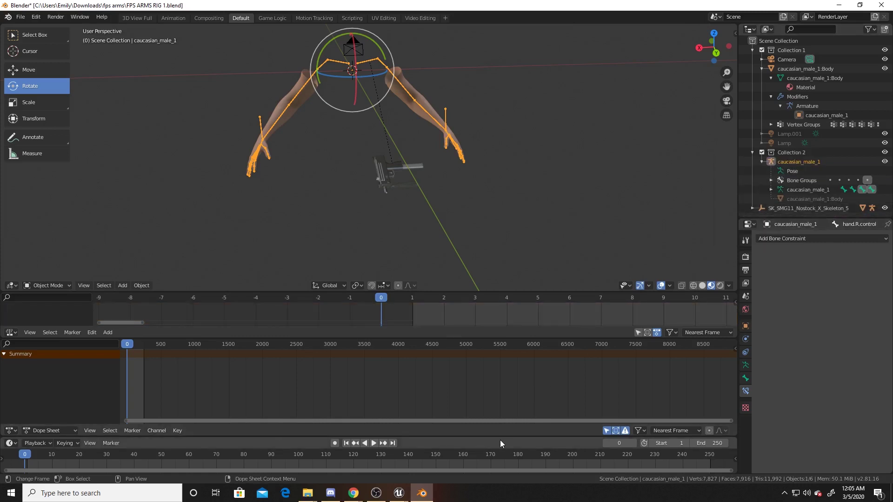
left_click_drag(502, 438, 501, 384)
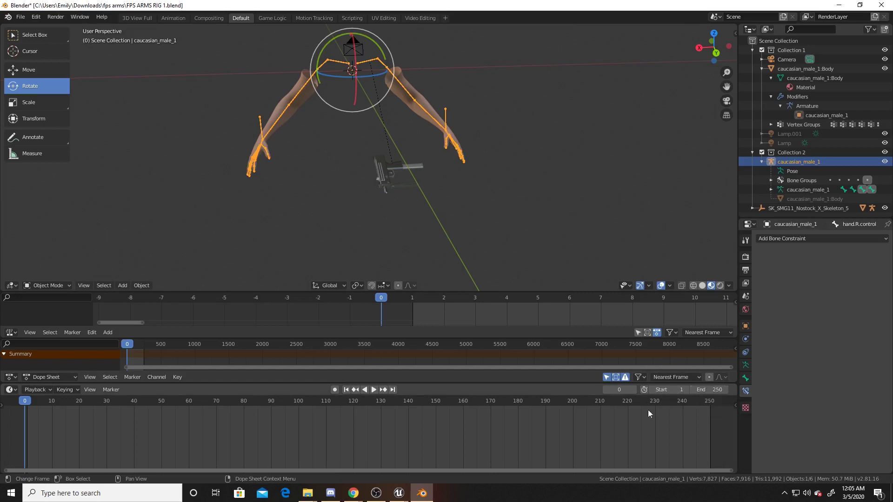
left_click(334, 389)
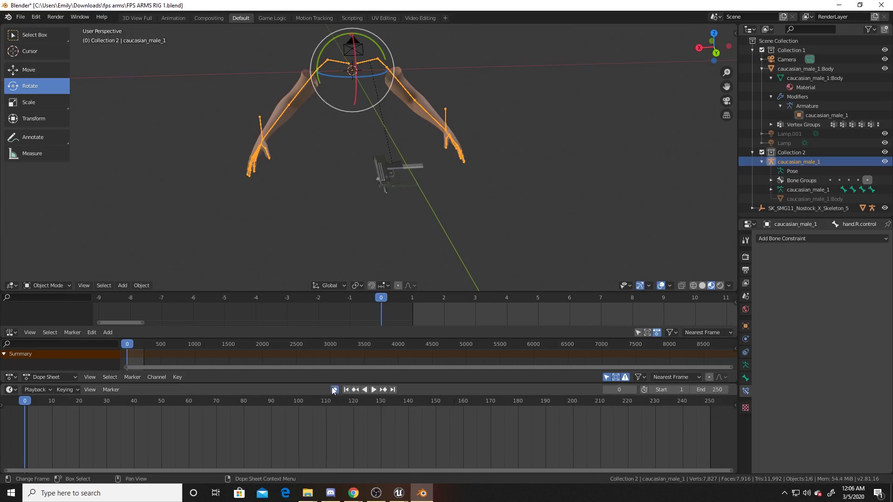
left_click(793, 171)
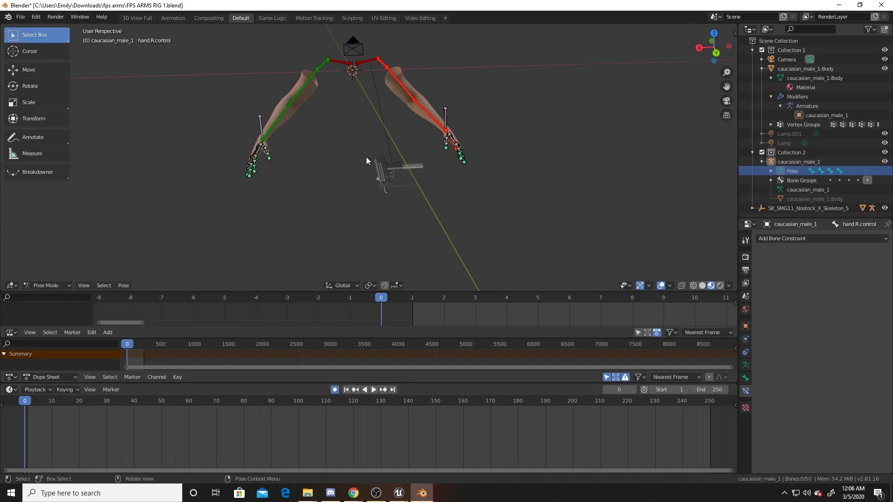
- At frame 20, rotate the hand.R bone into a new pose so it gets auto-keyed
middle_click_drag(366, 157, 370, 180)
scroll(369, 180, "up", 4)
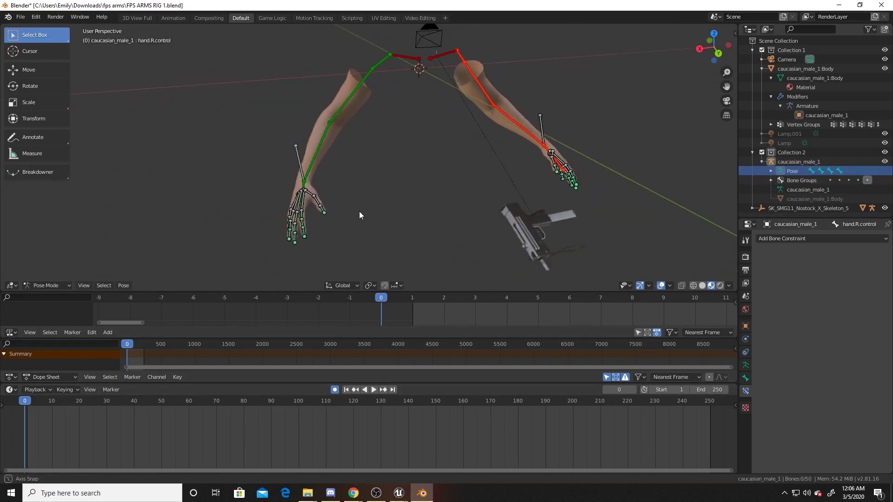
left_click(79, 405)
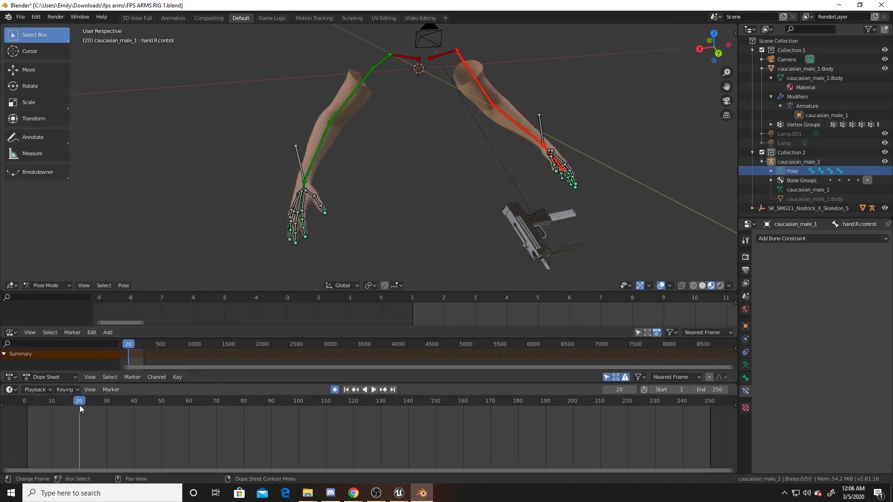
left_click(46, 82)
left_click(300, 195)
left_click_drag(300, 194, 299, 186)
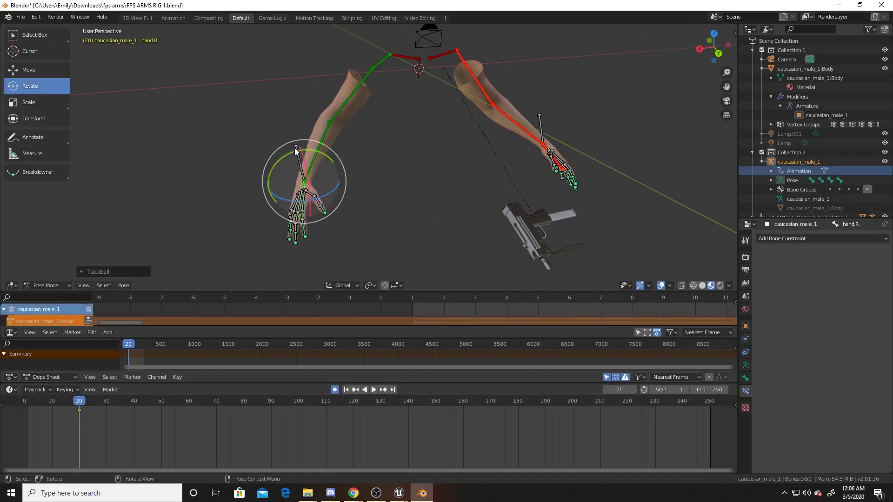
left_click_drag(270, 161, 249, 175)
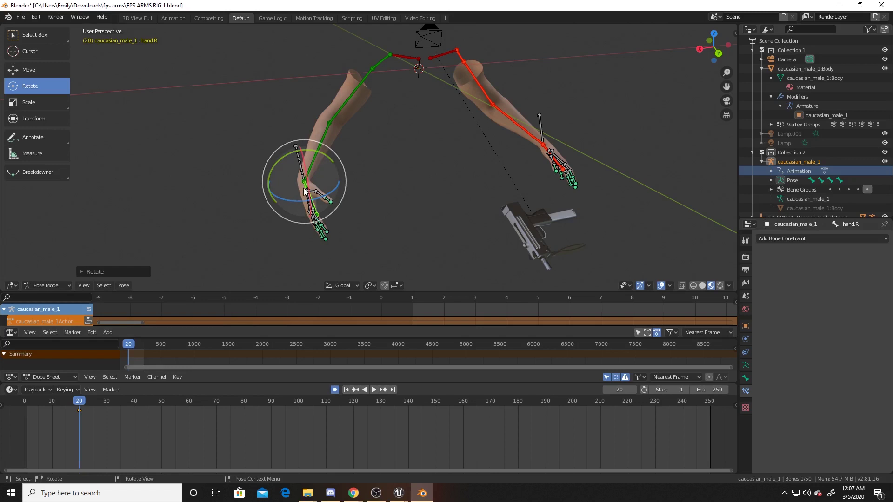
scroll(856, 192, "down", 1)
- Save the current rig and open FPS ARMS RIG 1 more anims.blend from recent files
left_click(824, 208)
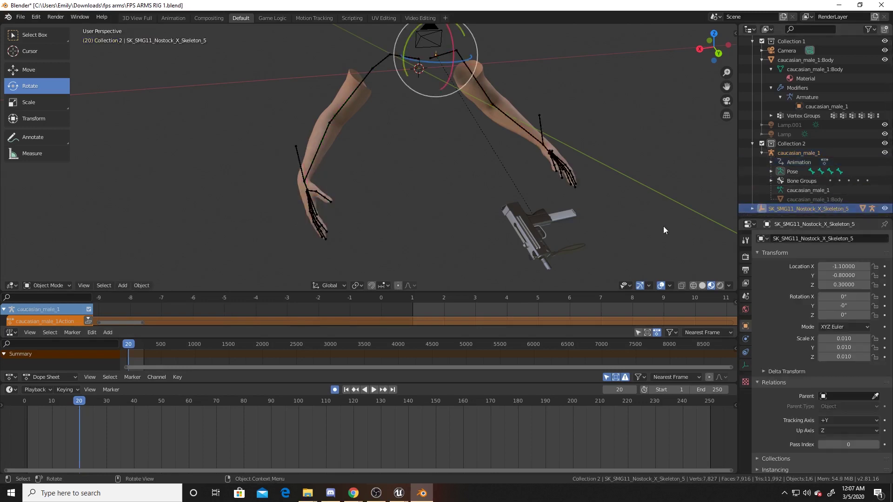
left_click(532, 220)
left_click(20, 17)
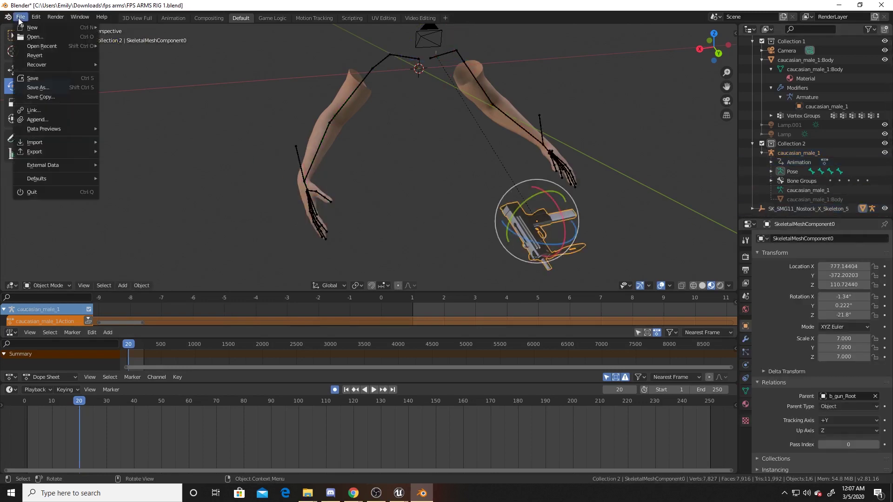
mouse_move(41, 46)
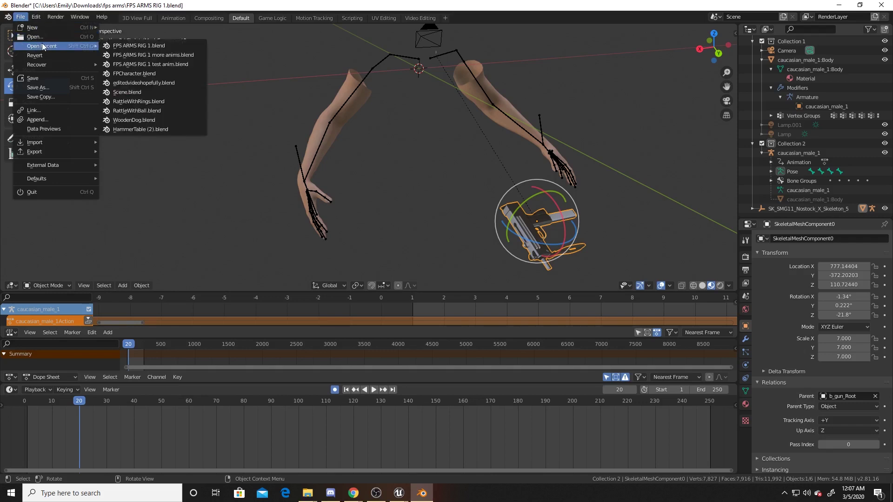
left_click(149, 55)
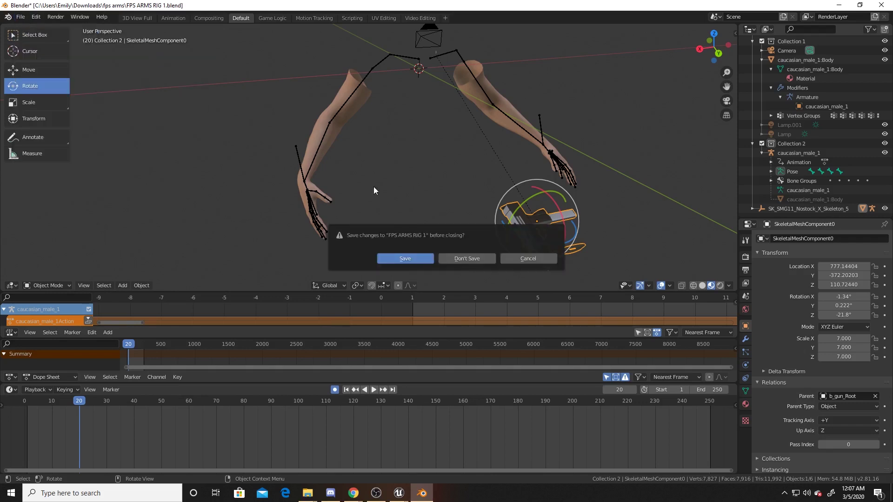
left_click(421, 258)
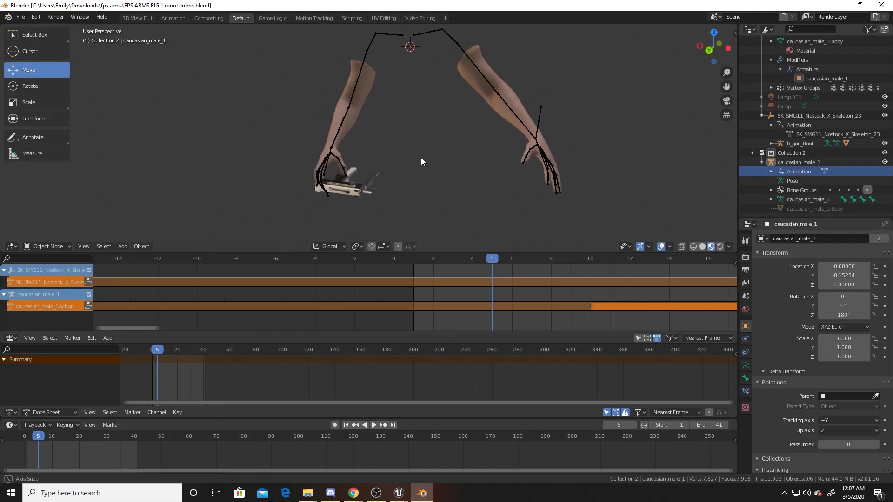
- Play the arms-and-gun animation, stop it, and scrub to frame 41
left_click(375, 428)
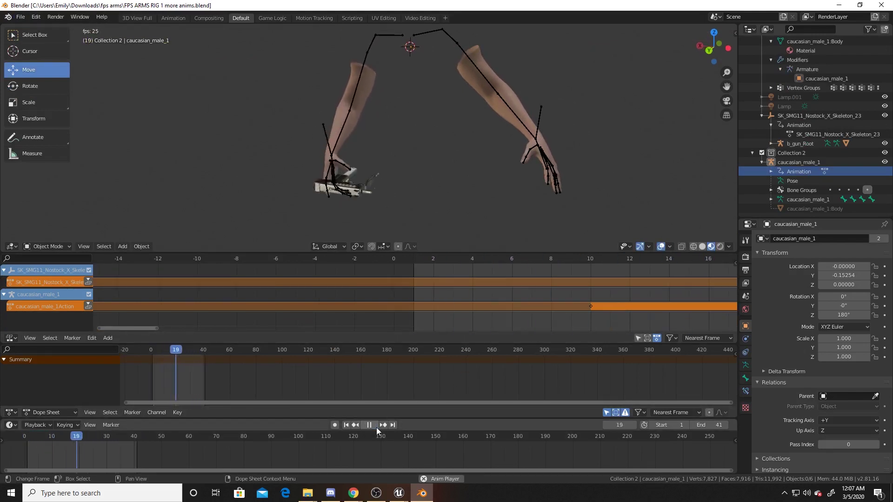
left_click(376, 428)
left_click_drag(103, 438, 136, 439)
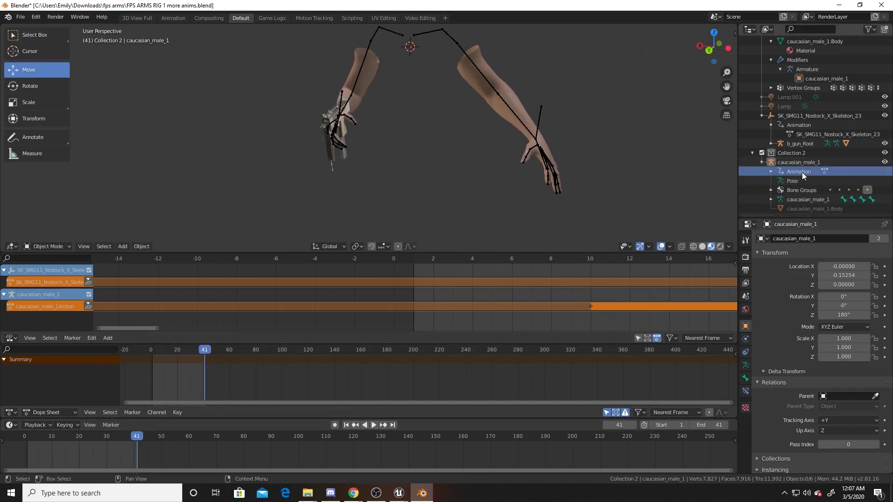
- Start an FBX export into VideoArms named FPS ARMS RIG 1 for vids
left_click(799, 124)
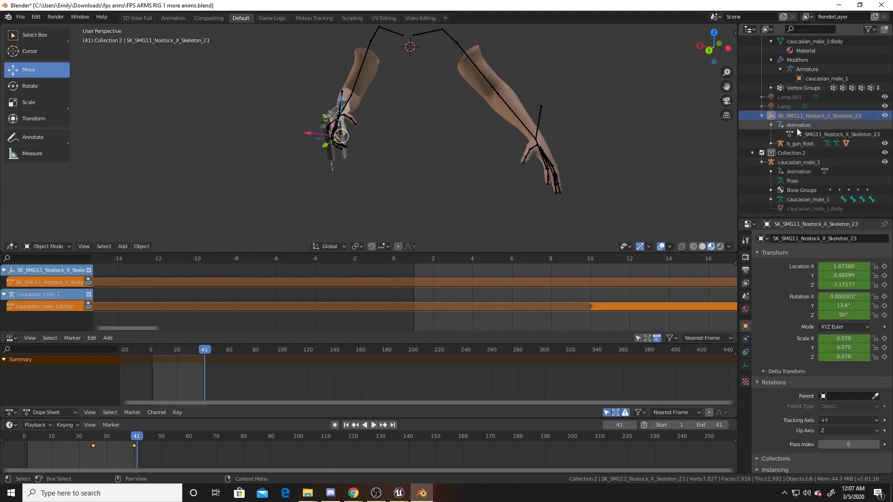
left_click(21, 16)
mouse_move(54, 150)
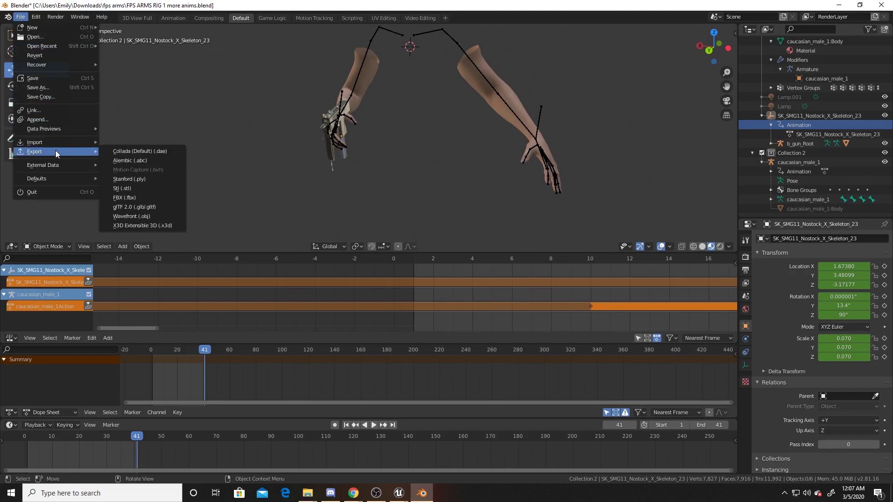
left_click(157, 198)
double_click(364, 50)
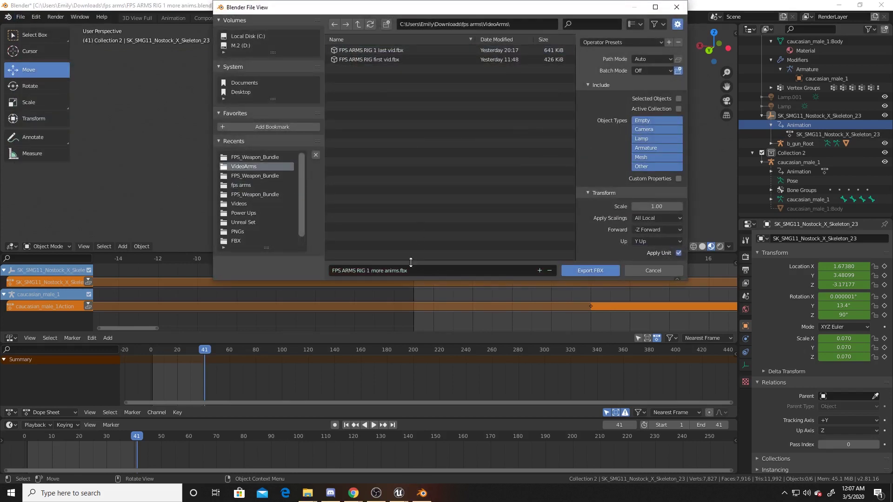
left_click(386, 271)
left_click_drag(371, 270, 398, 271)
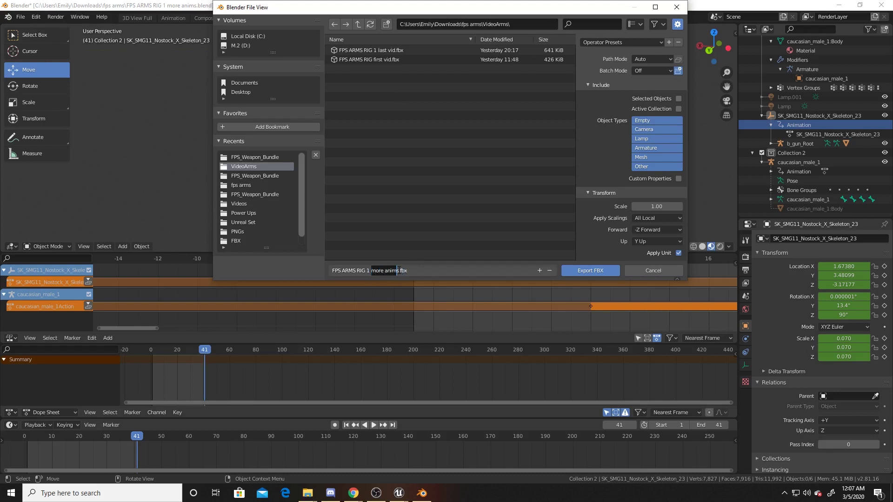
type("for vids")
- Limit the export to Armature and Mesh, with scale 0.10 and Y Forward
left_click(660, 148)
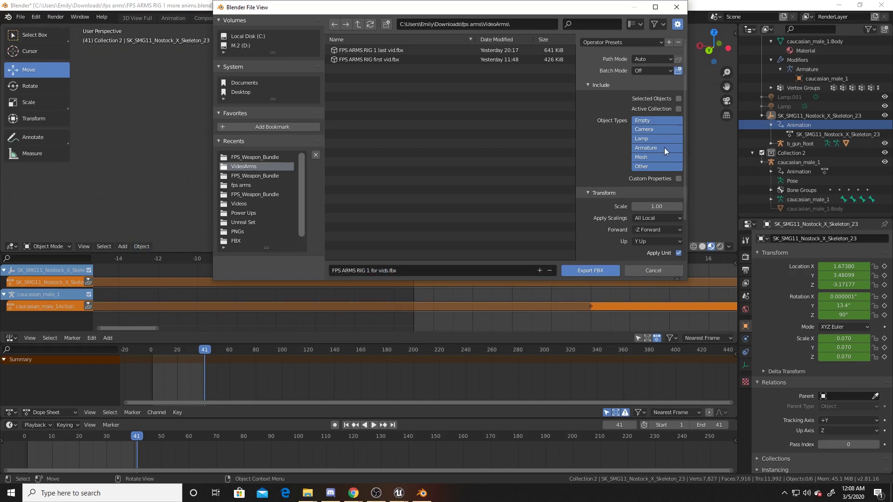
left_click(656, 157, "shift")
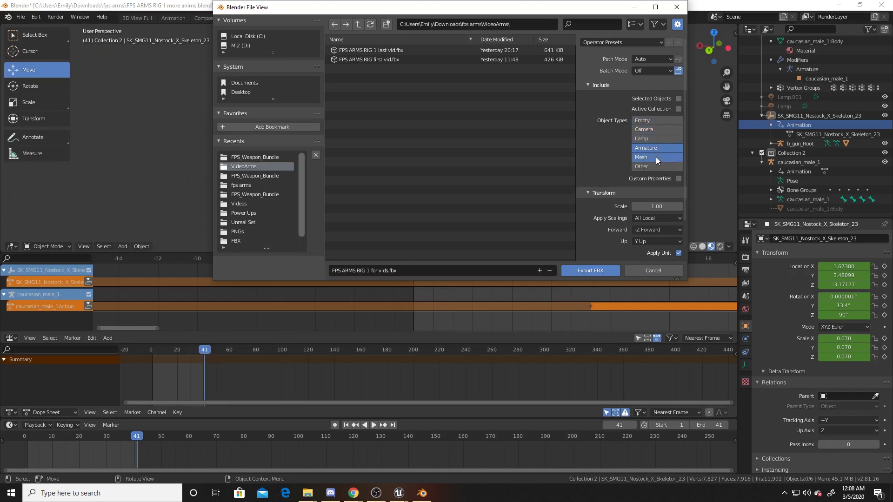
scroll(660, 200, "down", 2)
left_click(655, 168)
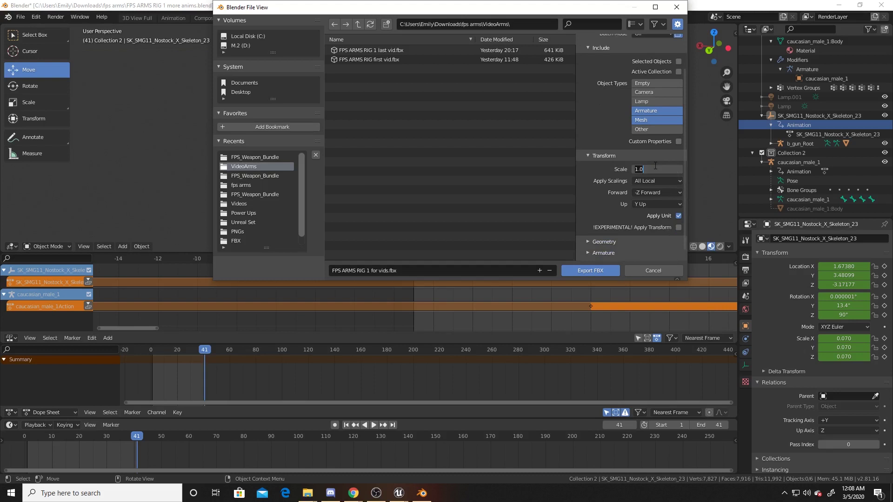
type("0.1")
key("Return")
left_click(656, 192)
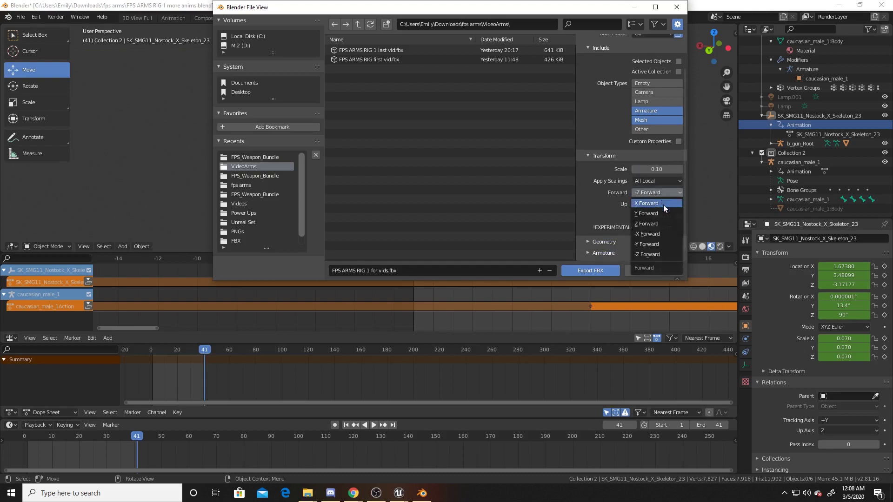
left_click(663, 216)
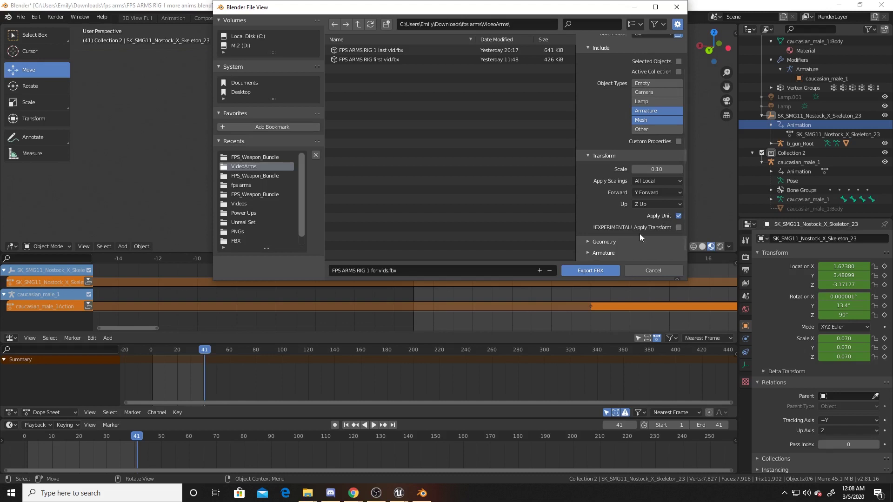
- Turn off Apply Modifiers and Add Leaf Bones, and expand the Bake Animation options
left_click(605, 241)
scroll(614, 213, "down", 3)
scroll(614, 213, "down", 1)
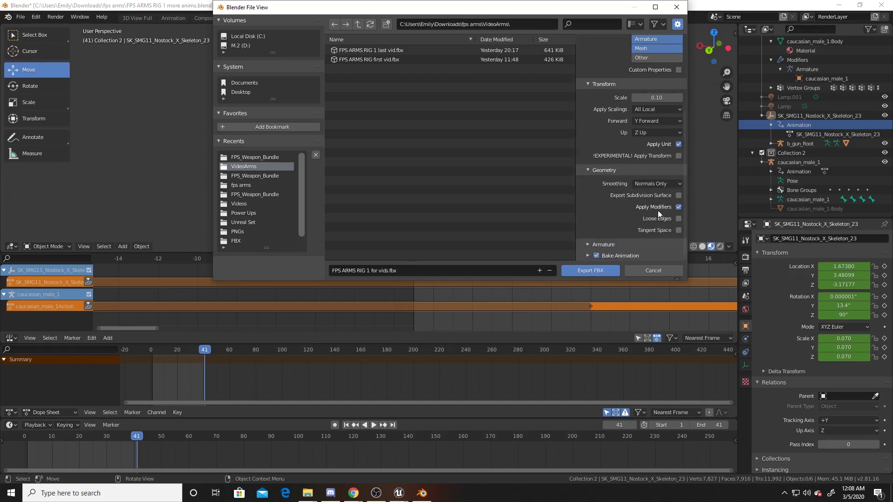
left_click(678, 207)
left_click(604, 243)
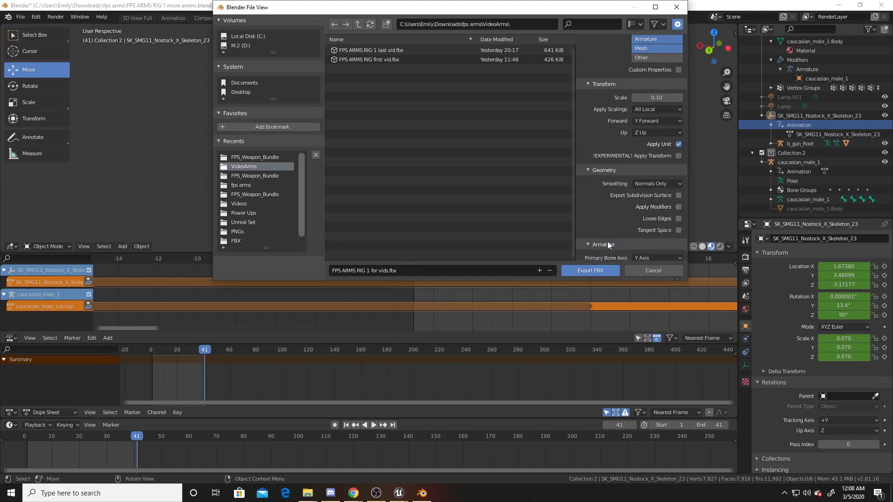
scroll(630, 200, "down", 4)
left_click(678, 242)
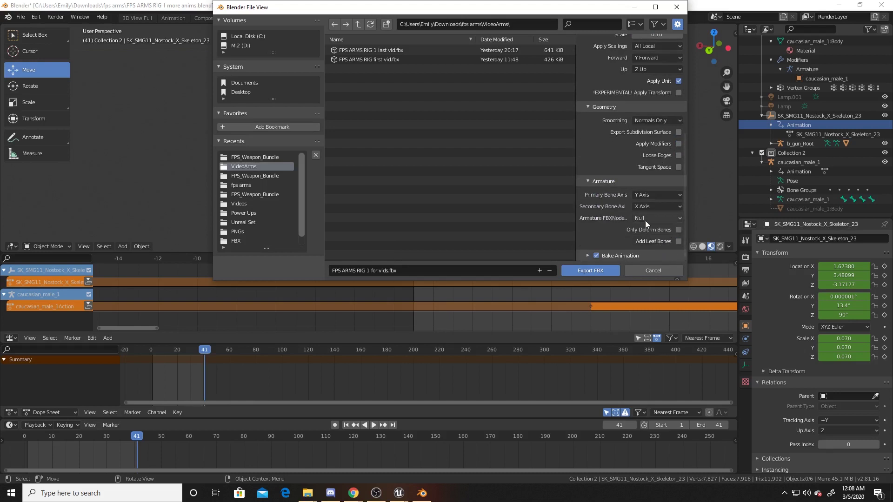
left_click(588, 256)
scroll(614, 209, "down", 5)
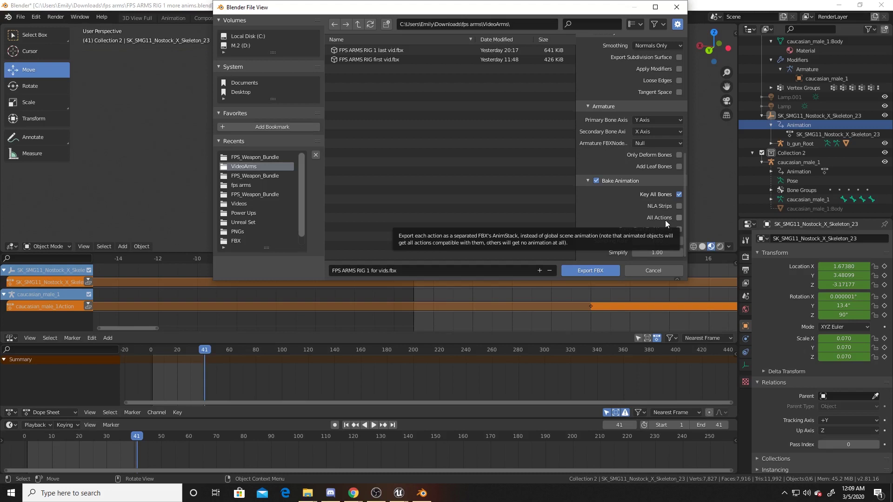
- Run the FBX export from Blender and bring the Unreal Editor forward
left_click(594, 272)
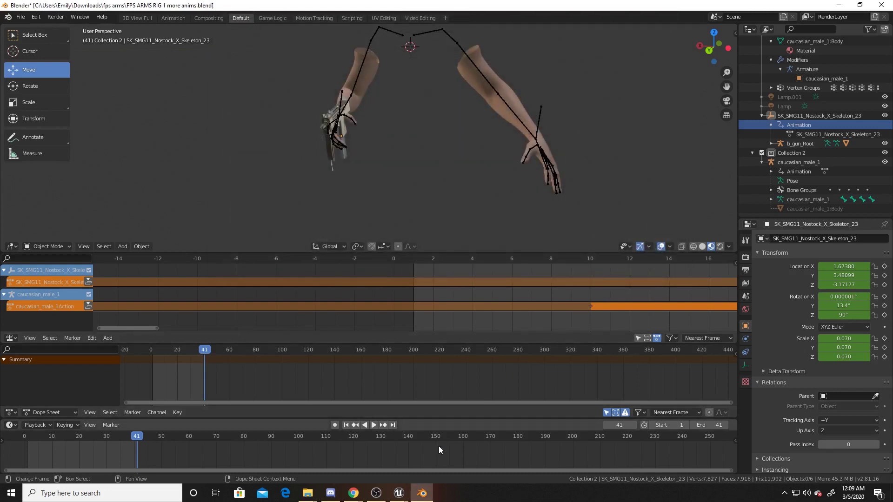
mouse_move(398, 493)
left_click(361, 452)
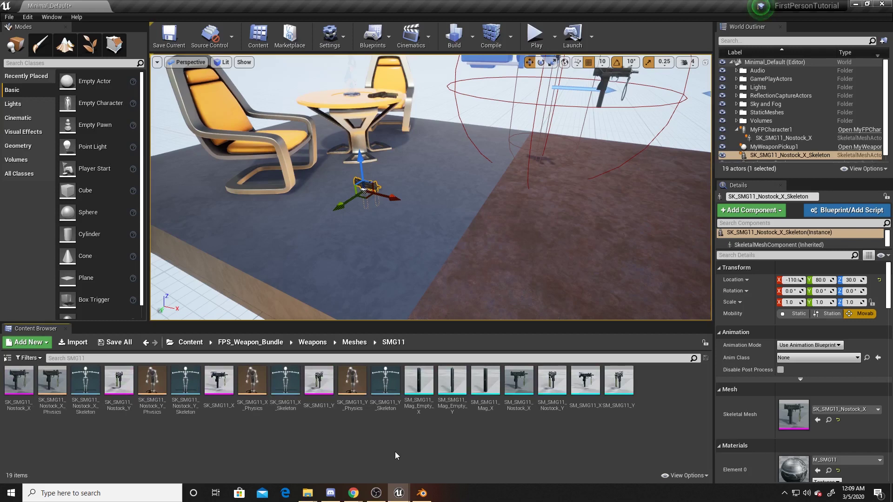
- Create a new folder named Arms at the top level of Content
left_click(189, 342)
right_click(168, 384)
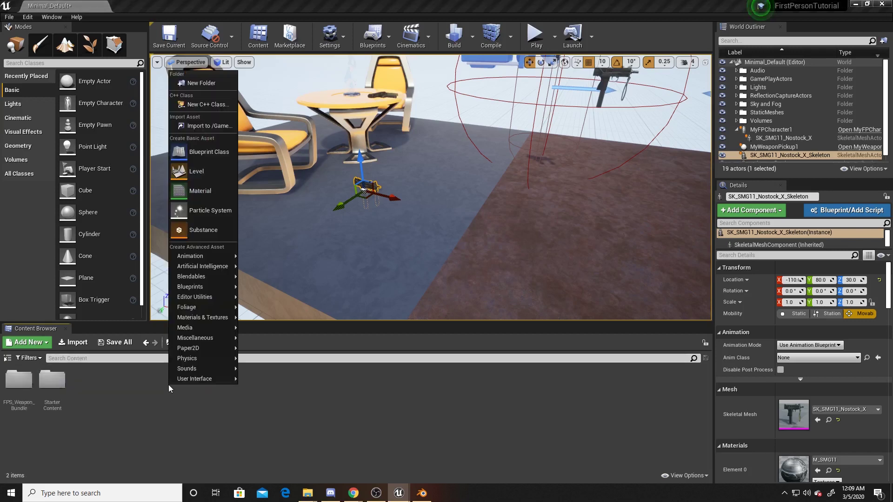
left_click(210, 87)
type("Arms")
key("Return")
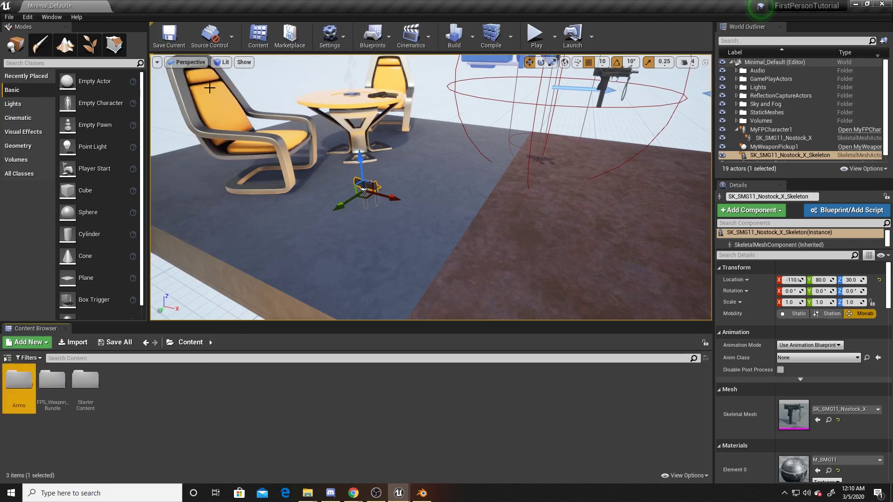
- Open the Arms folder and drag FPS ARMS RIG 1 for vids from the VideoArms window into it
double_click(19, 385)
mouse_move(307, 493)
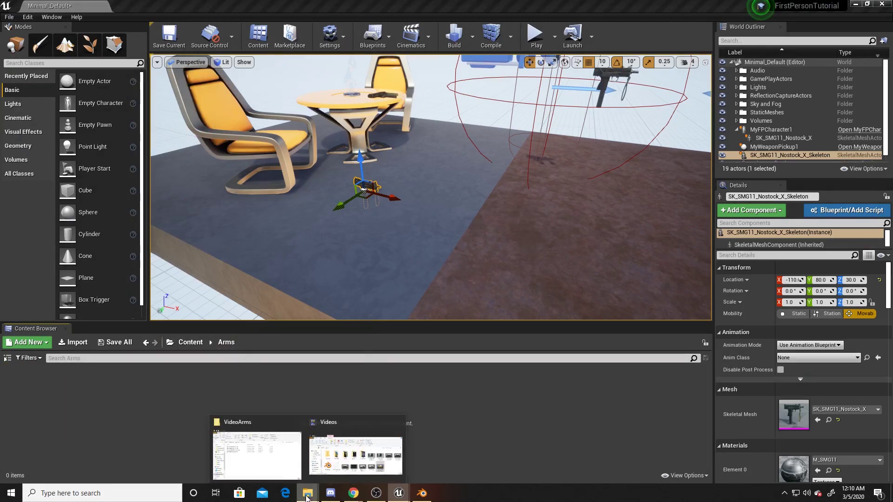
left_click(261, 455)
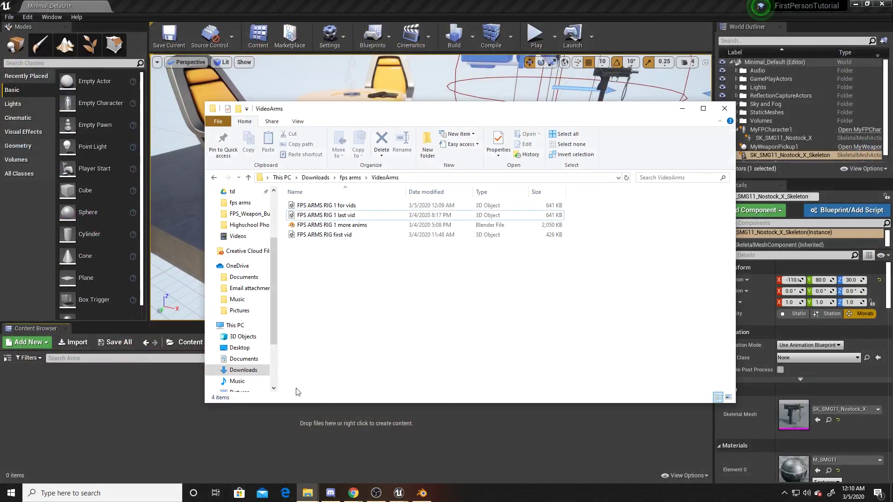
left_click(327, 209)
left_click_drag(328, 210, 391, 434)
left_click(392, 425)
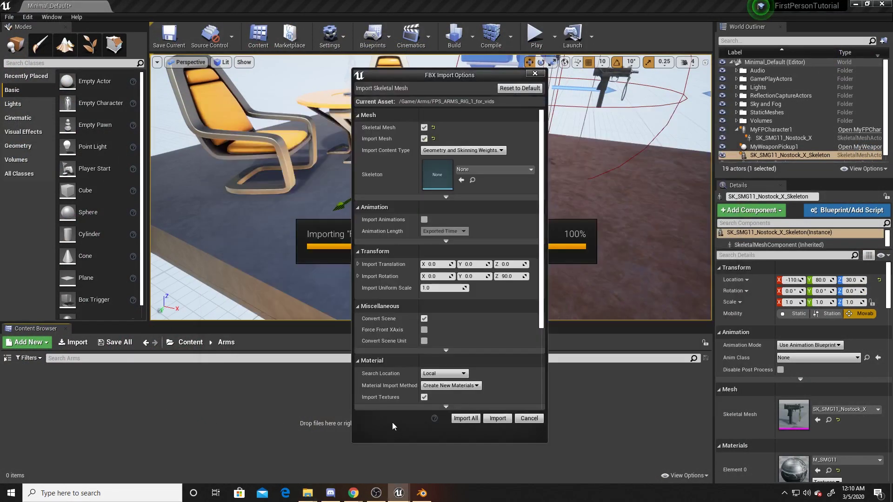
- Enable Import Animations and import the arms FBX into the Arms folder
left_click(423, 220)
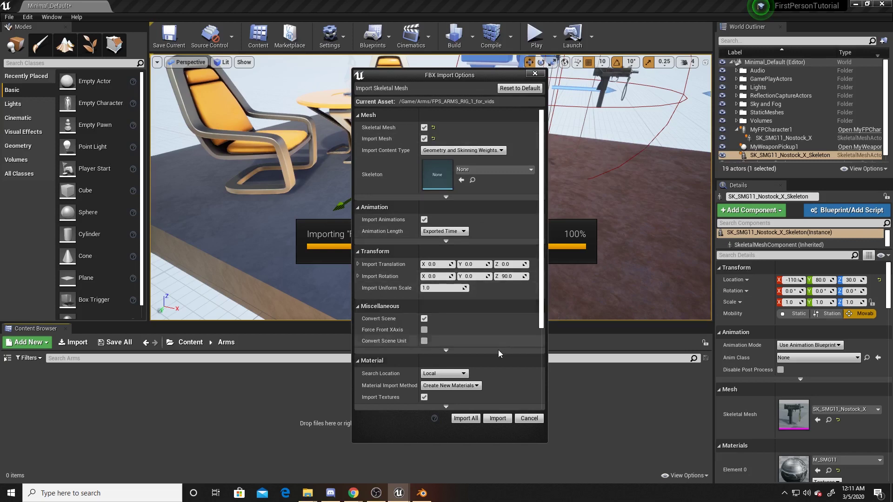
left_click(497, 419)
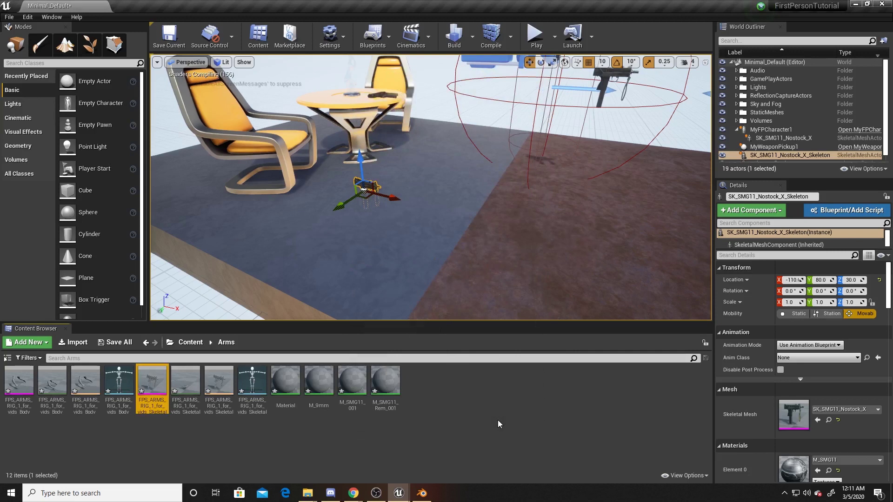
- Preview the Body_Anim arms animation with looping turned off
mouse_move(55, 393)
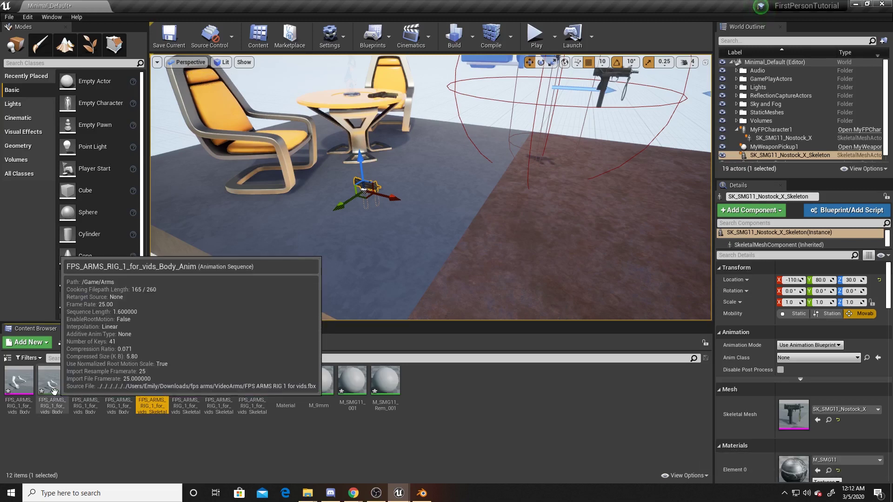
double_click(52, 381)
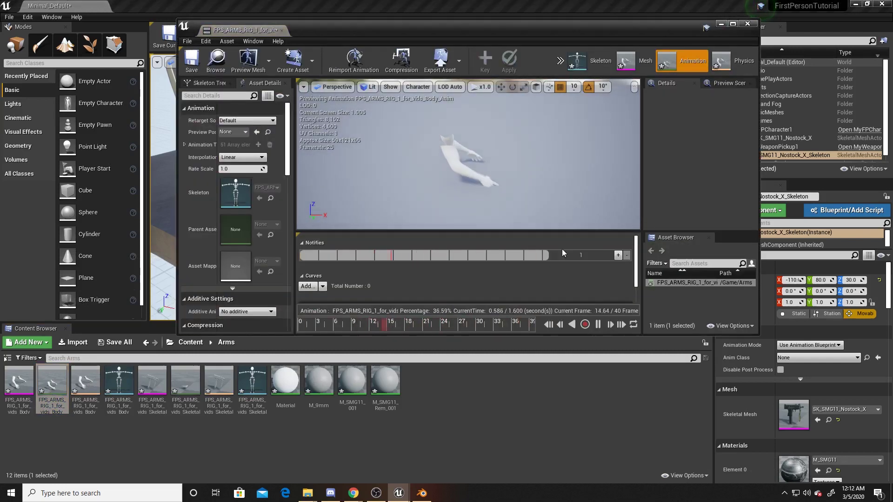
left_click(632, 326)
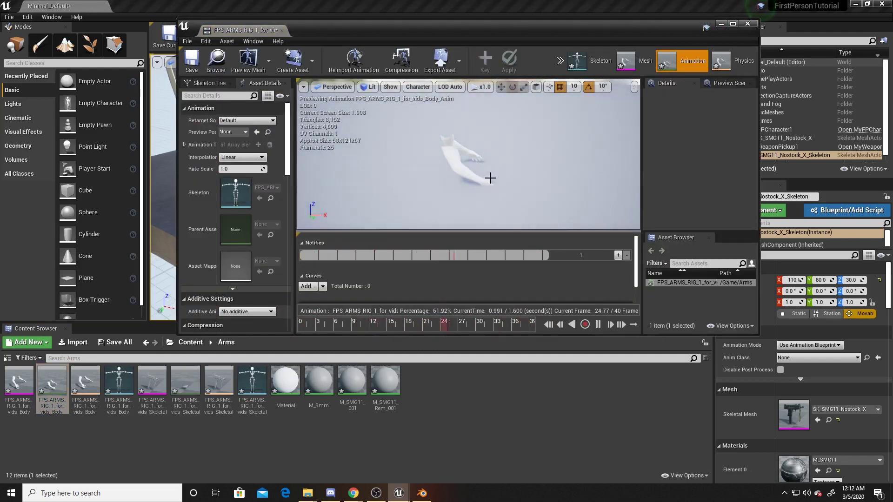
- Preview the SkeletalMeshComponent0_Anim gun animation, orbiting and zooming around the SMG
double_click(185, 381)
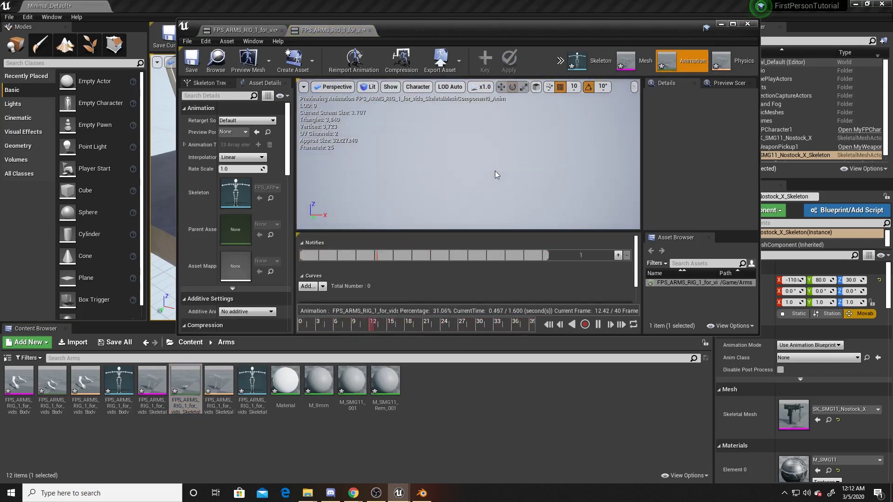
mouse_move(494, 175)
right_mouse_down()
mouse_move(493, 158)
mouse_move(494, 168)
right_mouse_up()
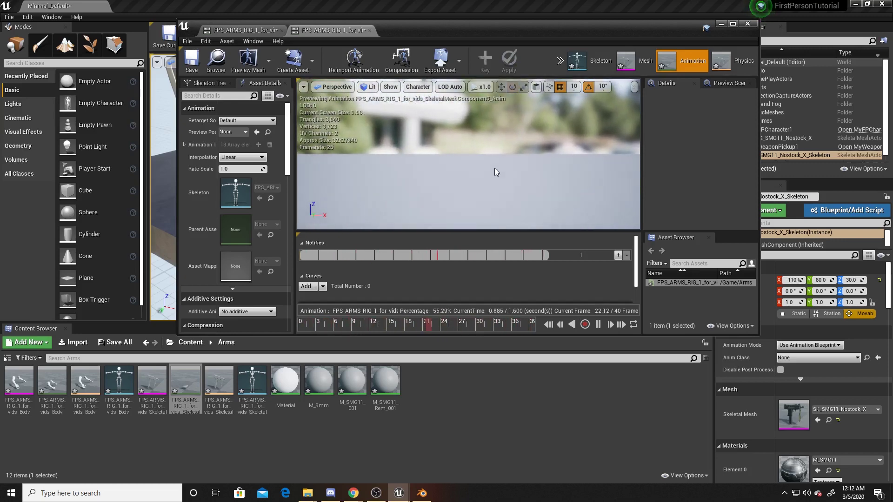
scroll(519, 195, "down", 5)
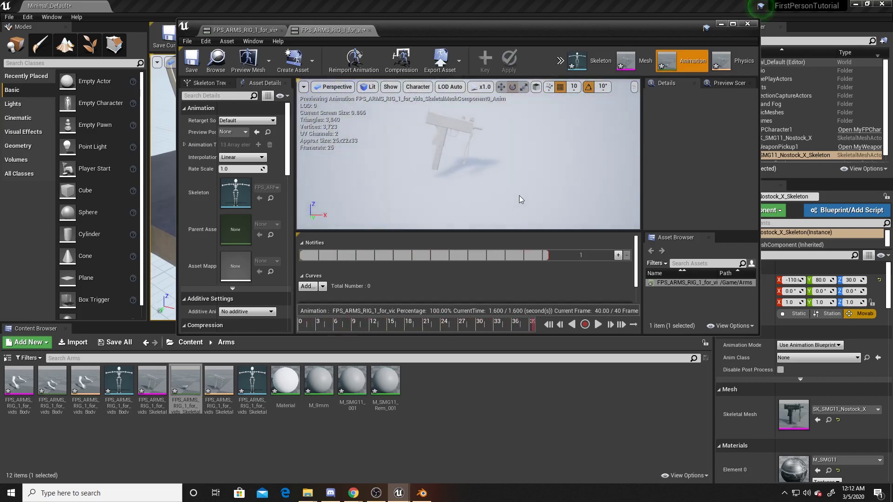